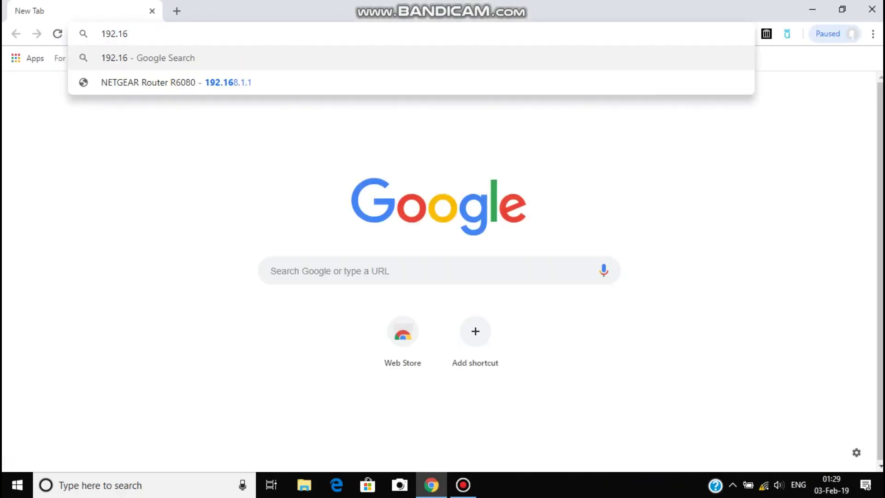
Load the router page at 192.168.1.1 and enter and confirm a new admin password.
{"action": "key", "text": "Down"}
{"action": "key", "text": "Return"}
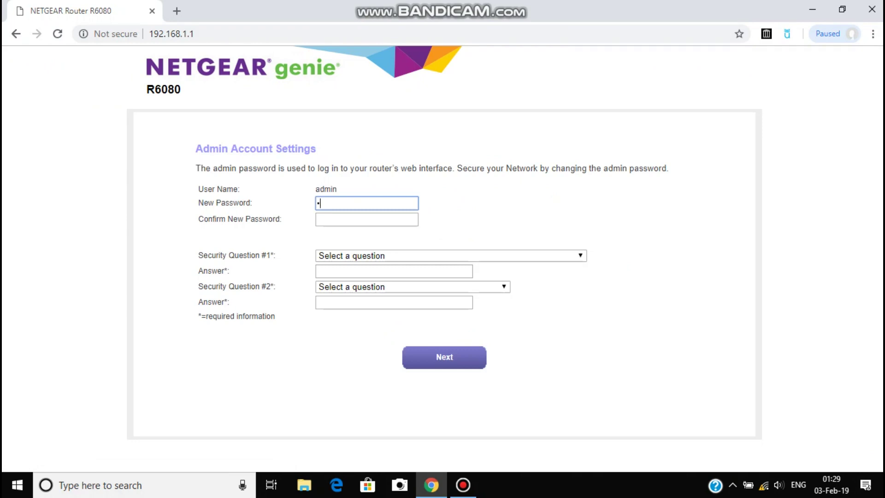
{"action": "key", "text": "Tab"}
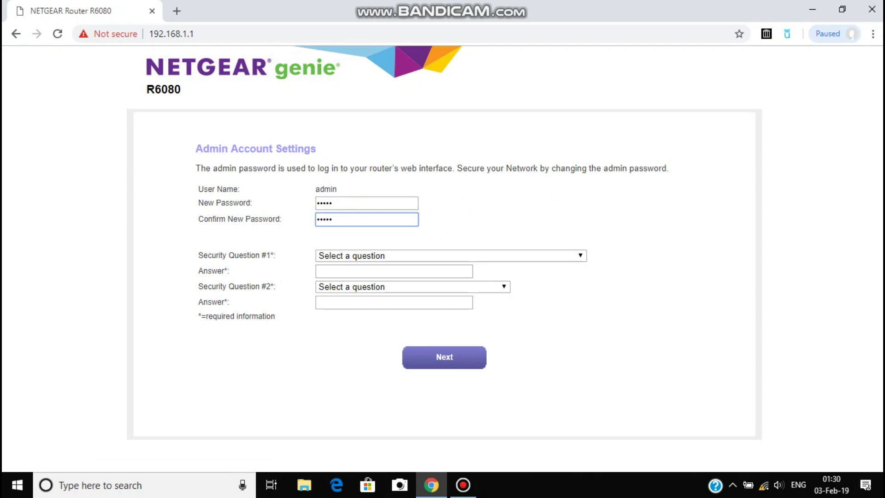
{"action": "key", "text": "Tab"}
Choose the NETGEAR product question as Security Question #1 and type its answer.
{"action": "key", "text": "alt+Down"}
{"action": "key", "text": "Down"}
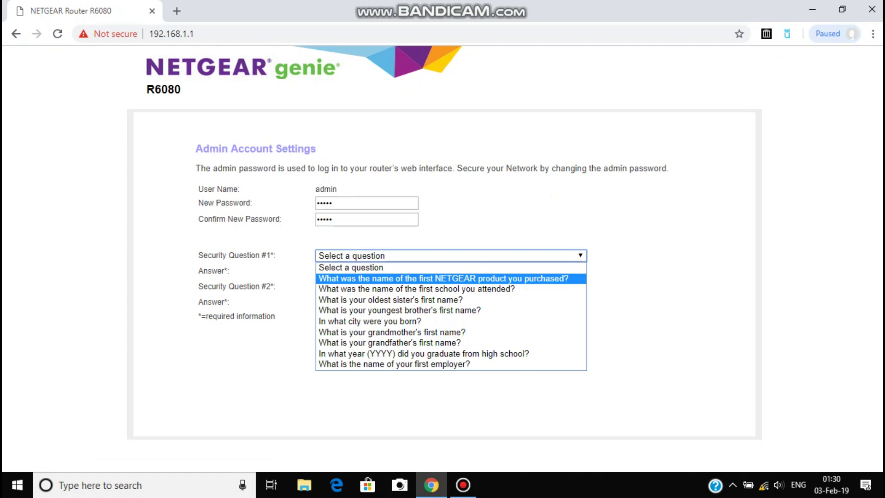
{"action": "key", "text": "Return"}
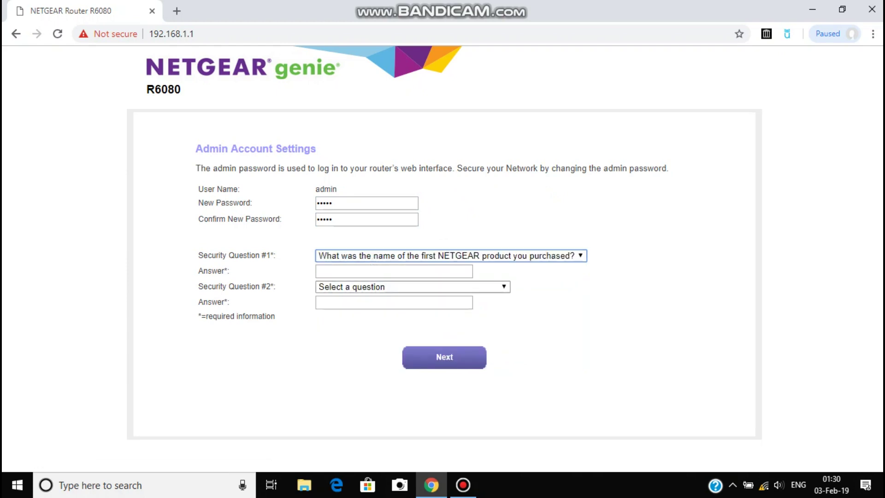
{"action": "key", "text": "Tab"}
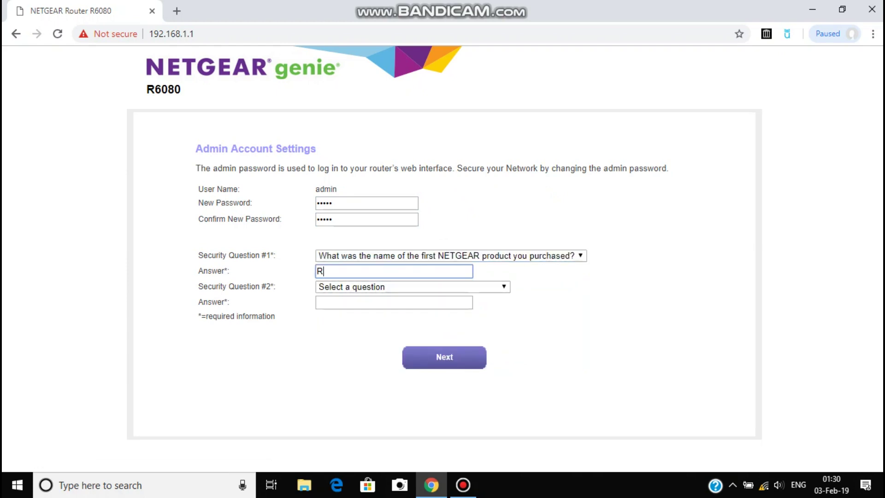
Choose the best friend's first name question as Security Question #2 and type its answer.
{"action": "key", "text": "Tab"}
{"action": "key", "text": "alt+Down"}
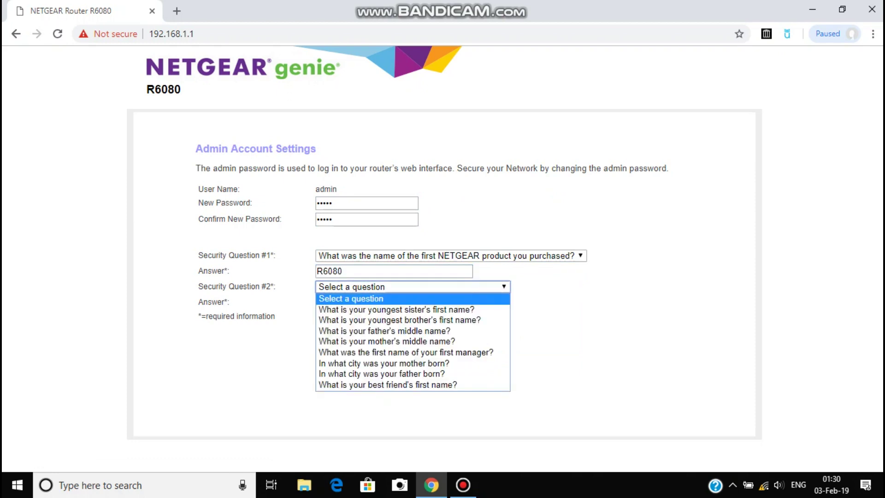
{"action": "key", "text": "Down"}
{"action": "key", "text": "Down"}
{"action": "key", "text": "Down"}
{"action": "key", "text": "Down"}
{"action": "key", "text": "Down"}
{"action": "key", "text": "Down"}
{"action": "key", "text": "Down"}
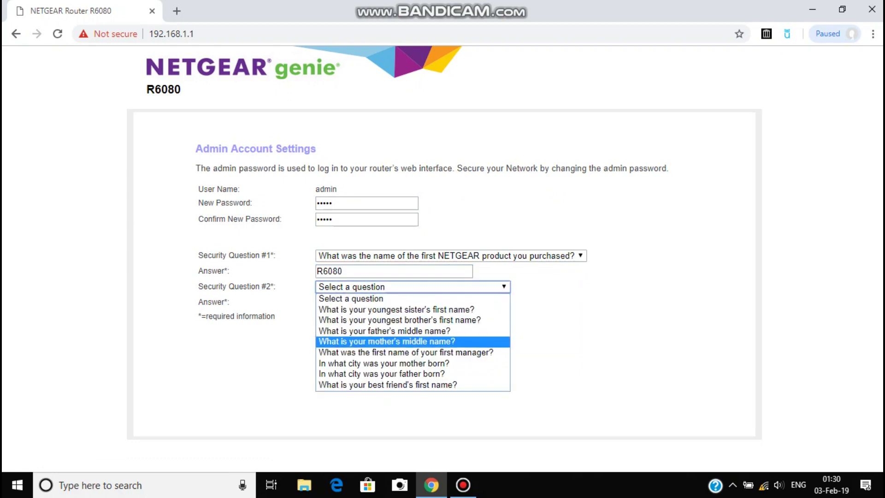
{"action": "key", "text": "Down"}
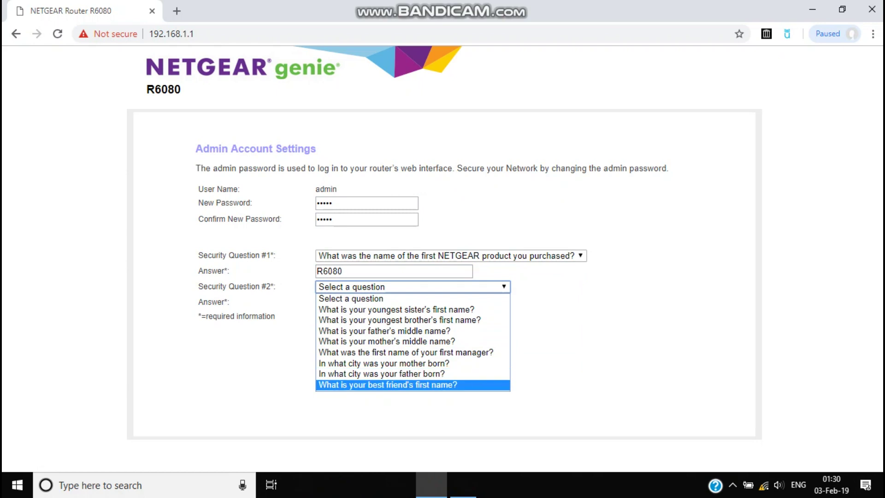
{"action": "key", "text": "Return"}
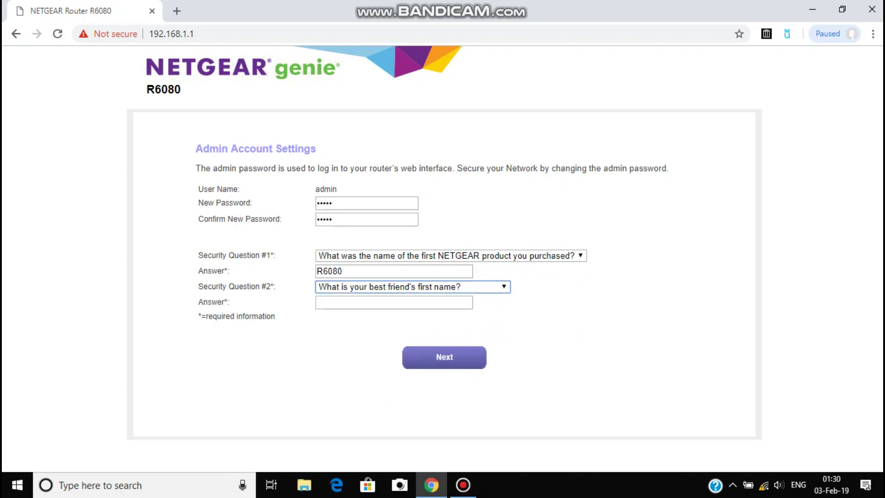
{"action": "left_click", "coordinate": [394, 303]}
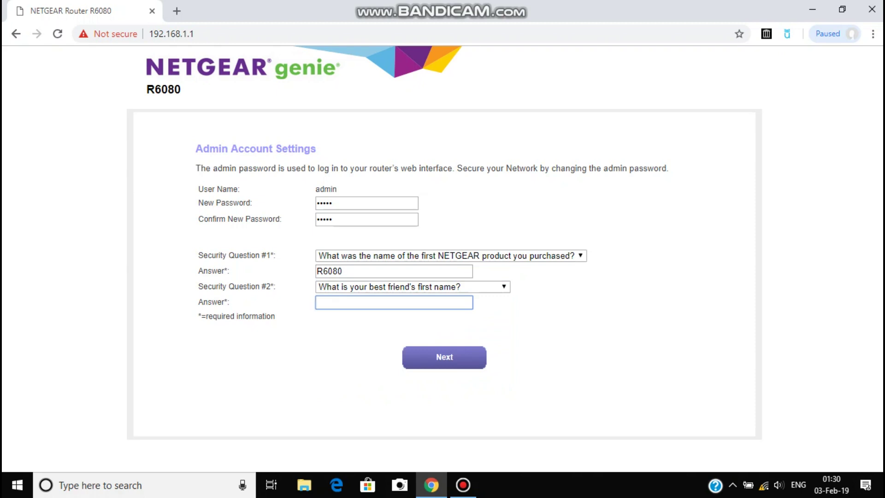
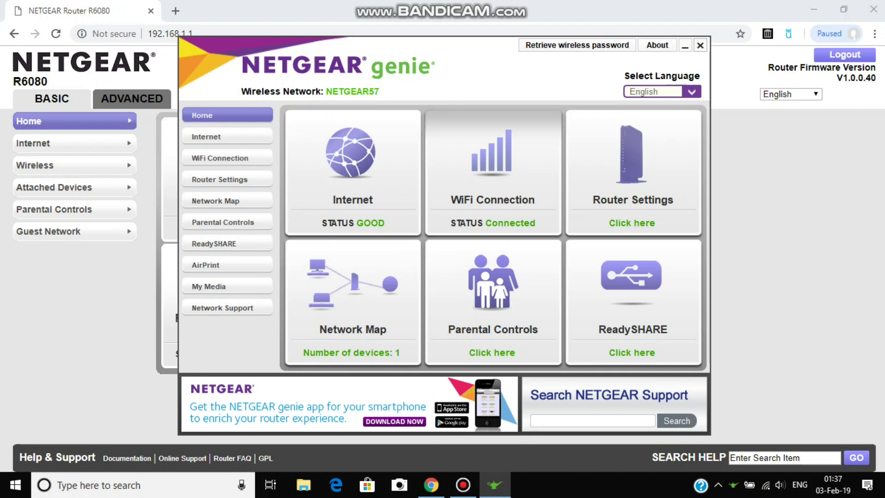
Review nearby WiFi networks and the WiFi Channel tab in genie, then minimise the app.
{"action": "left_click", "coordinate": [220, 158]}
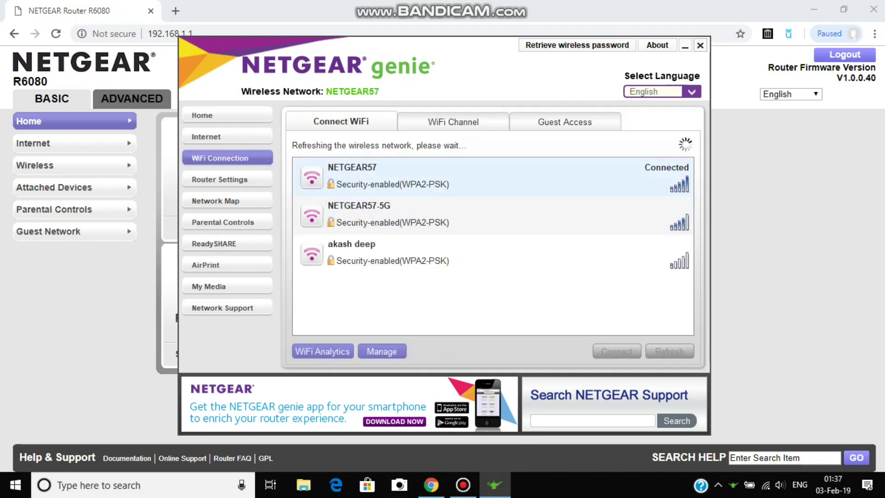
{"action": "left_click", "coordinate": [453, 121]}
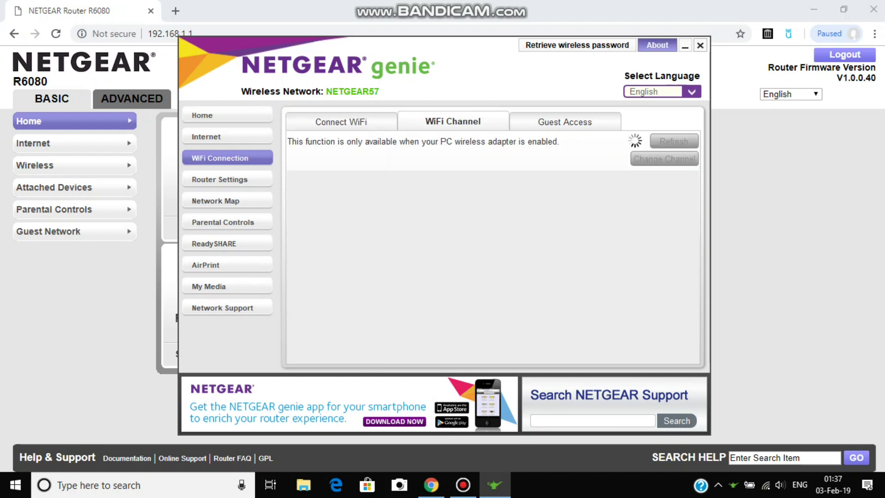
{"action": "left_click", "coordinate": [685, 46]}
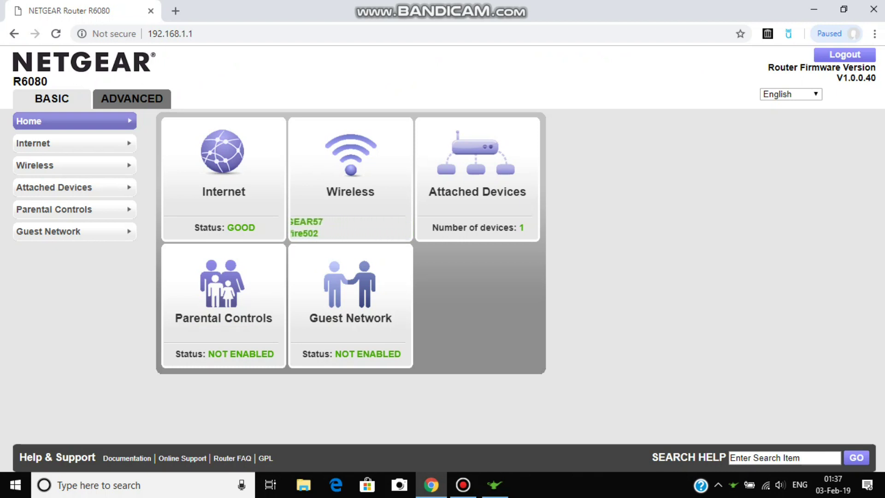
In Internet settings, select Use These DNS Servers and enter Primary DNS 8.8.8.8.
{"action": "left_click", "coordinate": [74, 142]}
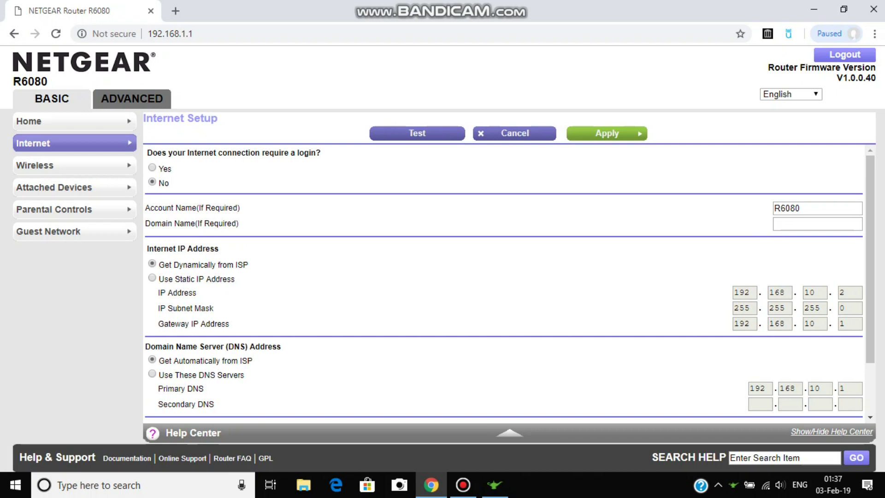
{"action": "scroll", "coordinate": [509, 284], "scroll_direction": "down", "scroll_amount": 2}
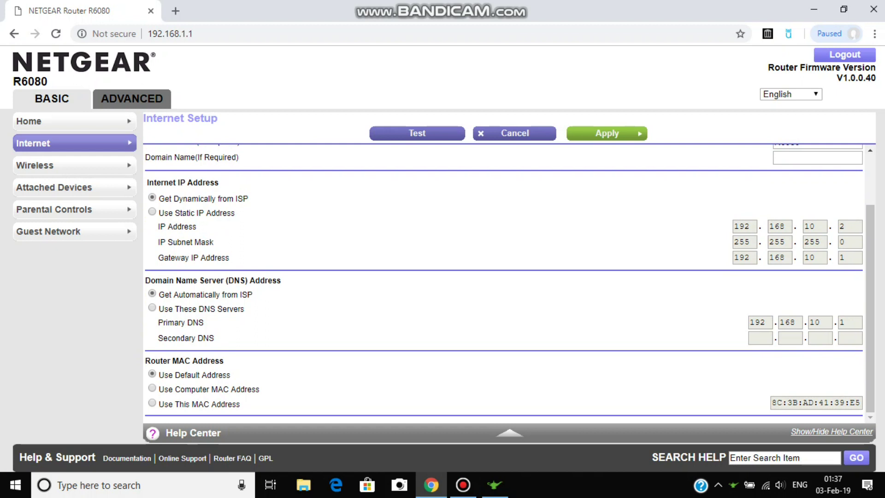
{"action": "left_click", "coordinate": [152, 308]}
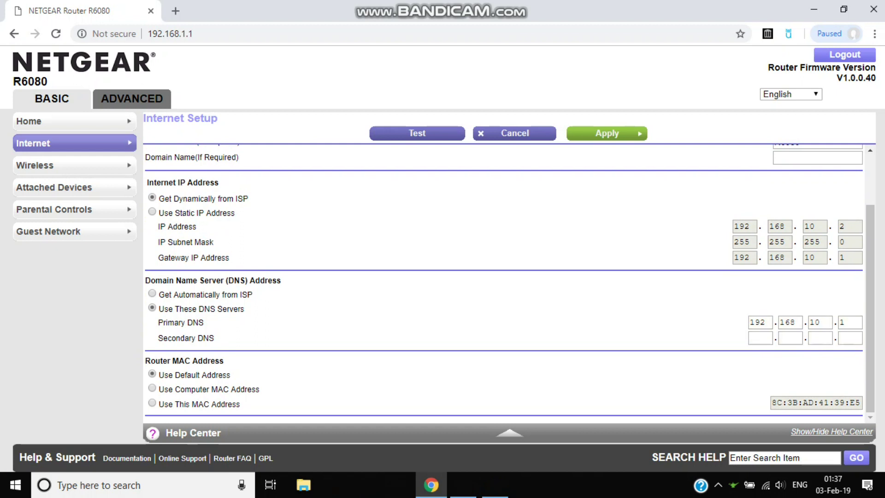
{"action": "left_click", "coordinate": [755, 322]}
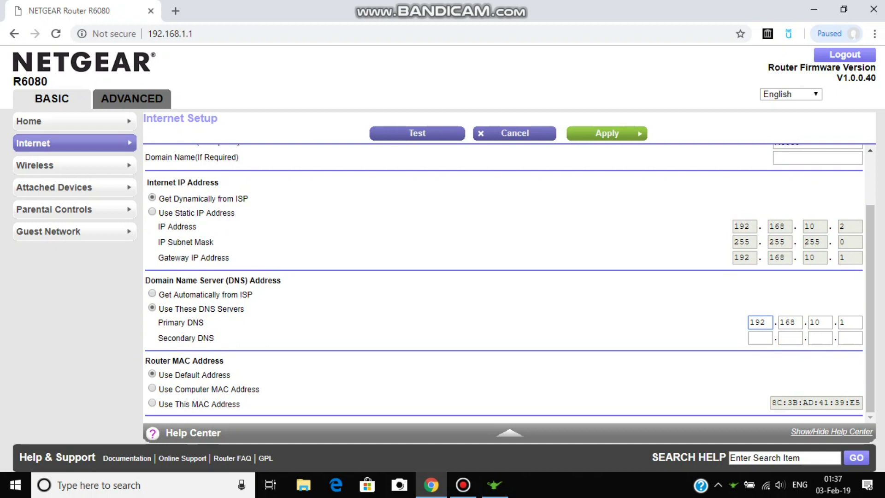
{"action": "double_click", "coordinate": [757, 322]}
{"action": "type", "text": "8"}
{"action": "left_click", "coordinate": [789, 322]}
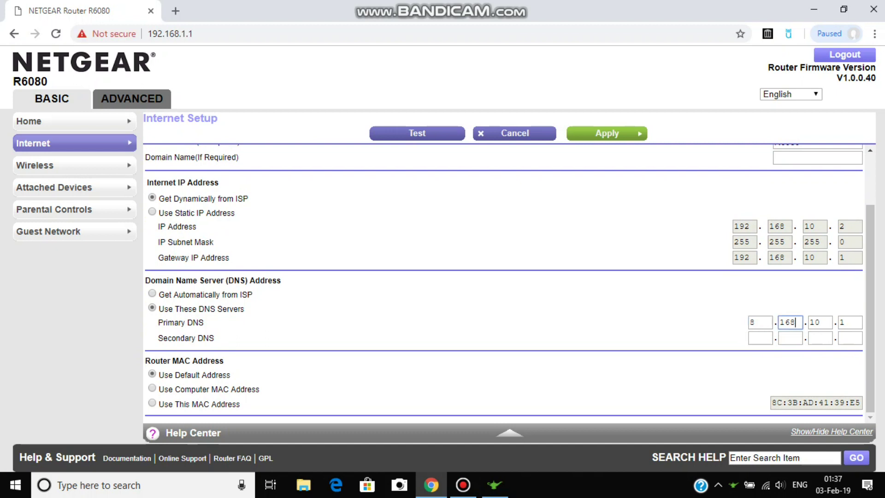
{"action": "left_click", "coordinate": [819, 322]}
{"action": "double_click", "coordinate": [790, 322]}
{"action": "type", "text": "8"}
{"action": "key", "text": "Tab"}
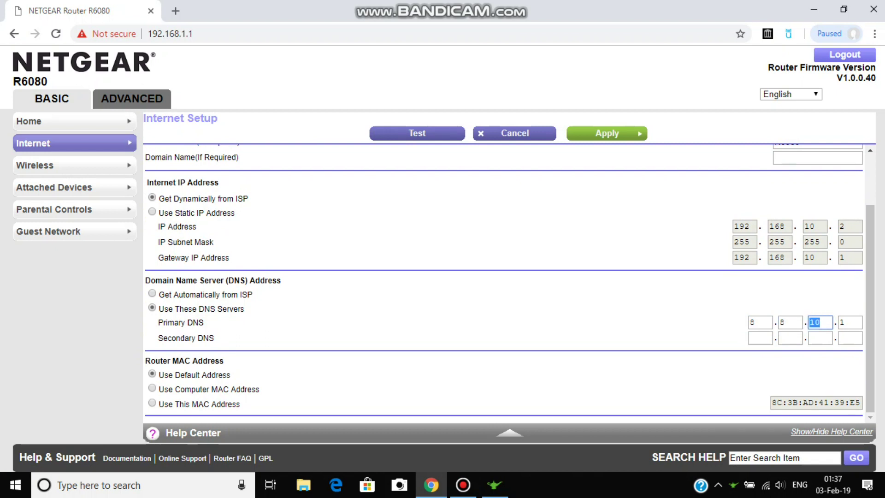
{"action": "type", "text": "8"}
{"action": "key", "text": "Tab"}
{"action": "type", "text": "8"}
Enter Secondary DNS 8.8.4.4.
{"action": "left_click", "coordinate": [760, 338]}
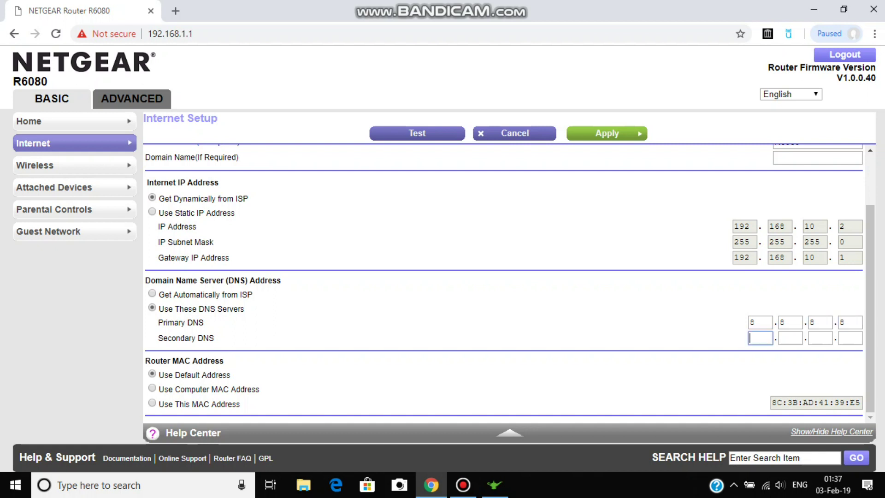
{"action": "type", "text": "8"}
{"action": "key", "text": "Tab"}
{"action": "type", "text": "8"}
{"action": "key", "text": "Tab"}
{"action": "type", "text": "4"}
{"action": "key", "text": "Tab"}
{"action": "type", "text": "4"}
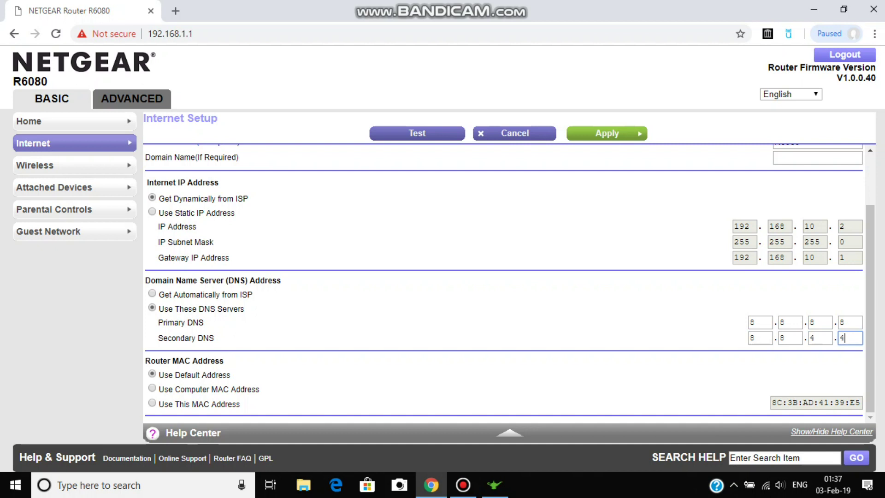
{"action": "key", "text": "Tab"}
{"action": "scroll", "coordinate": [509, 277], "scroll_direction": "up", "scroll_amount": 2}
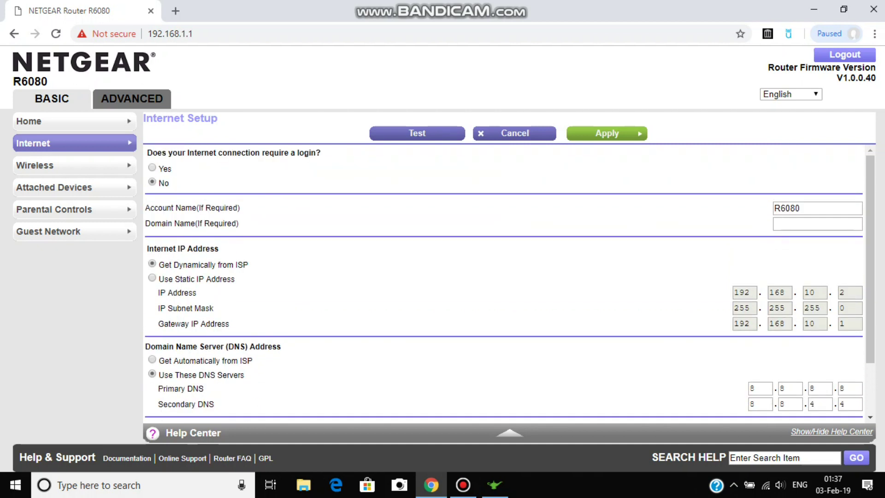
{"action": "scroll", "coordinate": [509, 282], "scroll_direction": "down", "scroll_amount": 2}
{"action": "scroll", "coordinate": [509, 282], "scroll_direction": "up", "scroll_amount": 2}
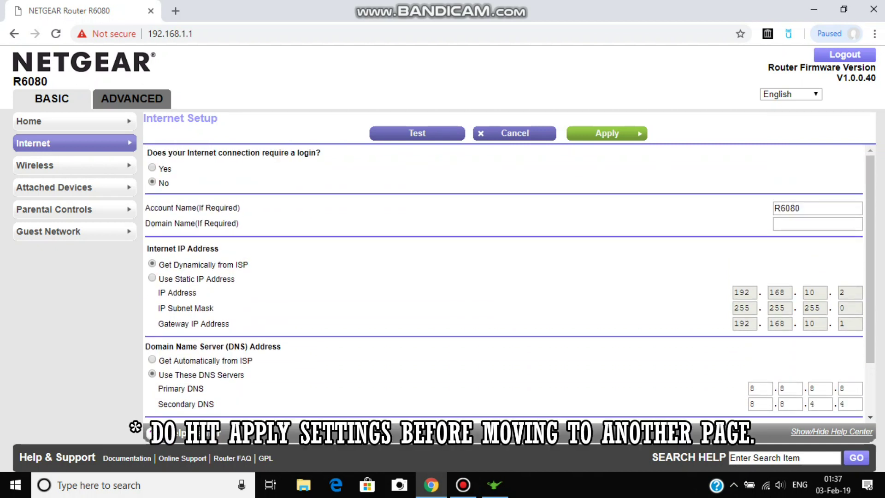
Open Wireless settings and check the region list, leaving it set to India.
{"action": "left_click", "coordinate": [35, 165]}
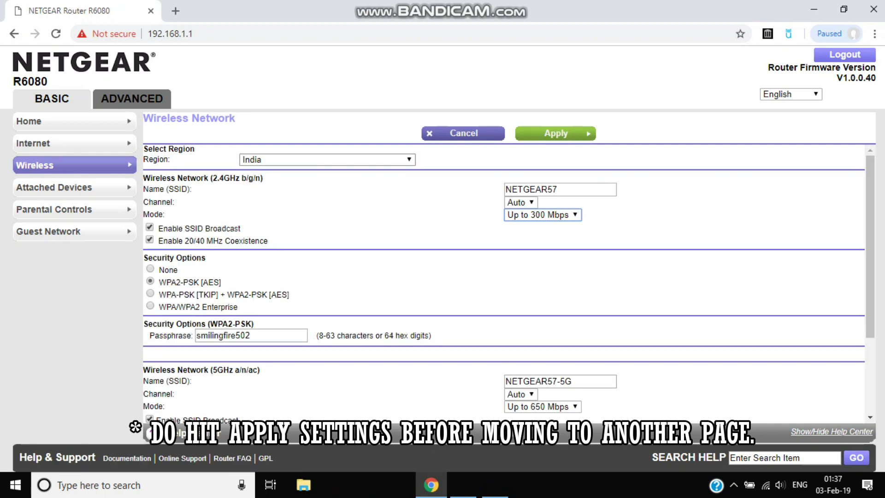
{"action": "left_click", "coordinate": [327, 159]}
{"action": "left_click", "coordinate": [276, 247]}
{"action": "key", "text": "alt+Down"}
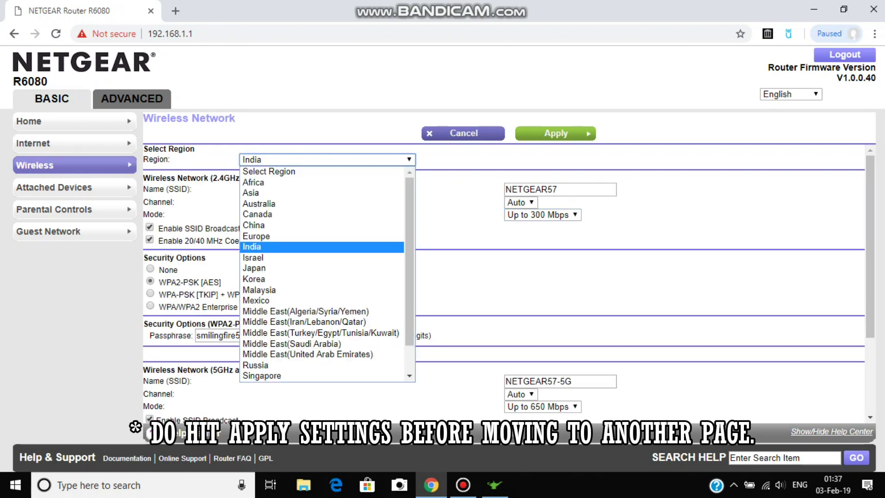
{"action": "scroll", "coordinate": [323, 275], "scroll_direction": "down", "scroll_amount": 2}
{"action": "scroll", "coordinate": [322, 274], "scroll_direction": "up", "scroll_amount": 1}
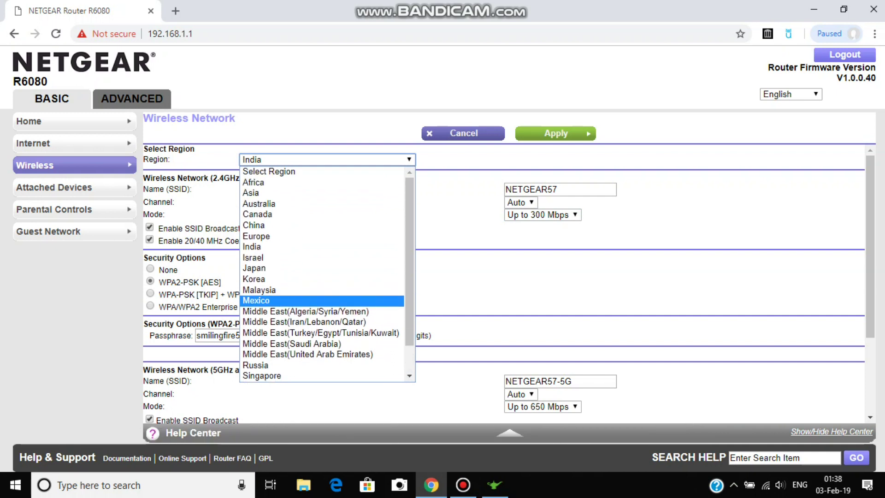
{"action": "key", "text": "Up"}
{"action": "key", "text": "Up"}
{"action": "key", "text": "Up"}
{"action": "key", "text": "Up"}
{"action": "key", "text": "Up"}
{"action": "key", "text": "Up"}
{"action": "key", "text": "Up"}
{"action": "key", "text": "Up"}
{"action": "key", "text": "Up"}
{"action": "key", "text": "Up"}
{"action": "key", "text": "Up"}
{"action": "key", "text": "Up"}
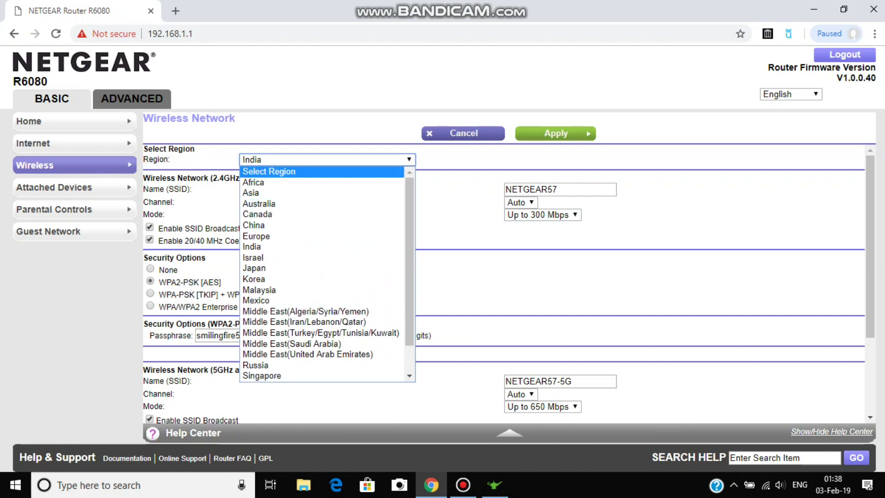
{"action": "key", "text": "Escape"}
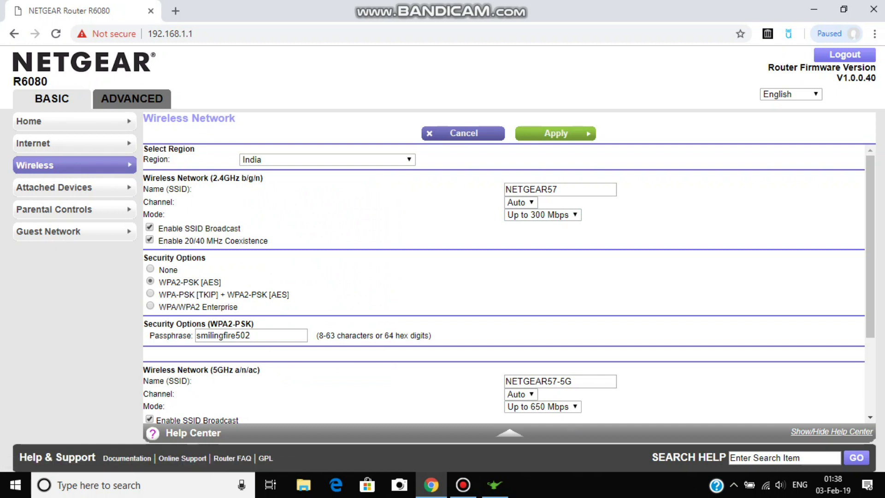
{"action": "scroll", "coordinate": [507, 284], "scroll_direction": "down", "scroll_amount": 2}
{"action": "scroll", "coordinate": [506, 283], "scroll_direction": "down", "scroll_amount": 1}
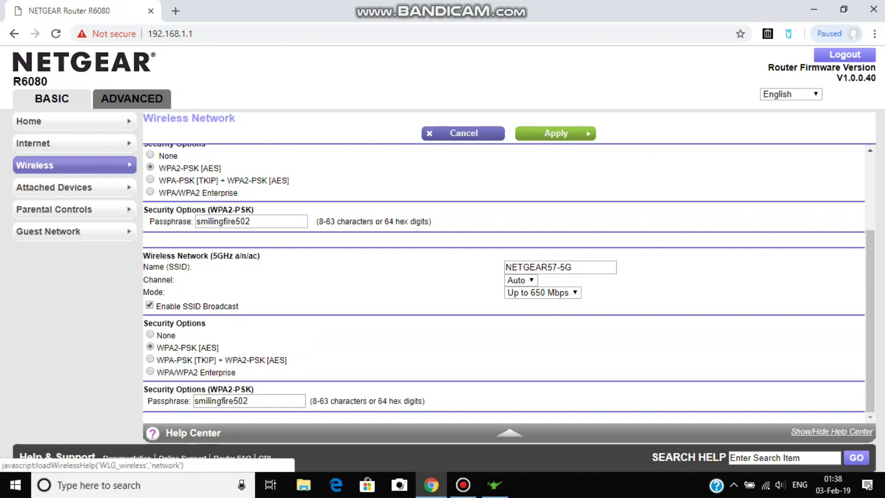
{"action": "scroll", "coordinate": [507, 283], "scroll_direction": "up", "scroll_amount": 3}
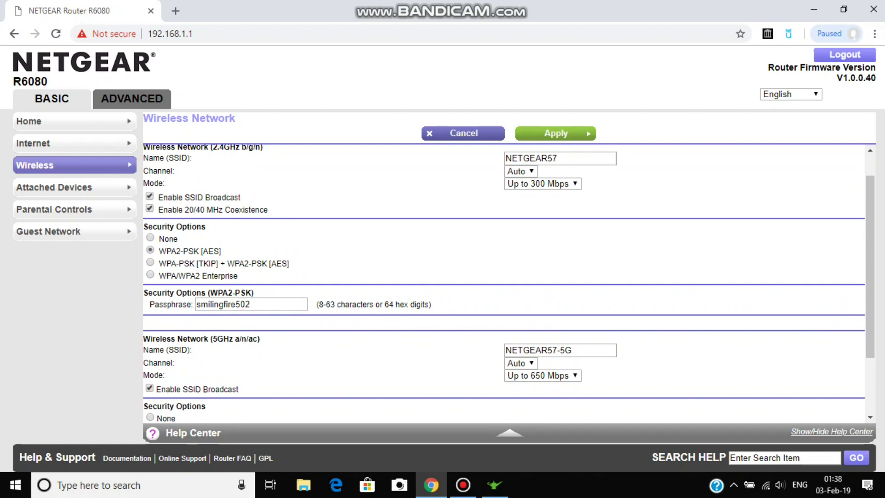
Check the 2.4 GHz and 5 GHz mode options, leaving both unchanged.
{"action": "left_click", "coordinate": [543, 214]}
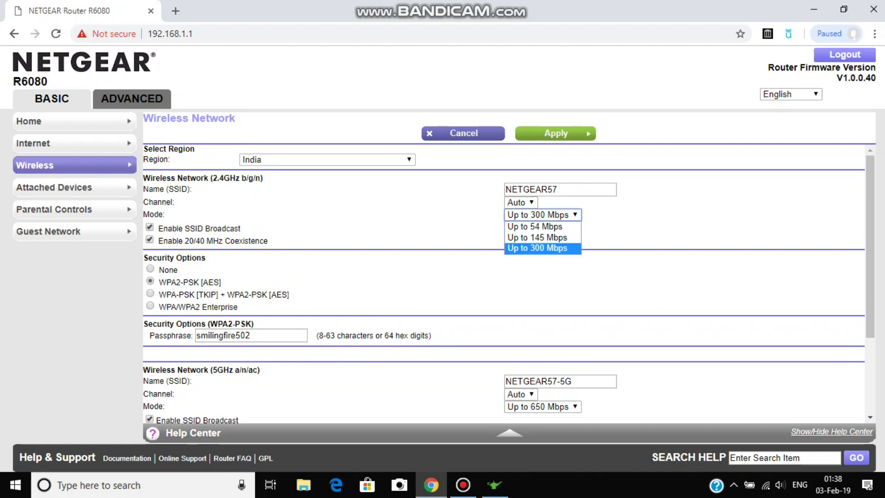
{"action": "key", "text": "Return"}
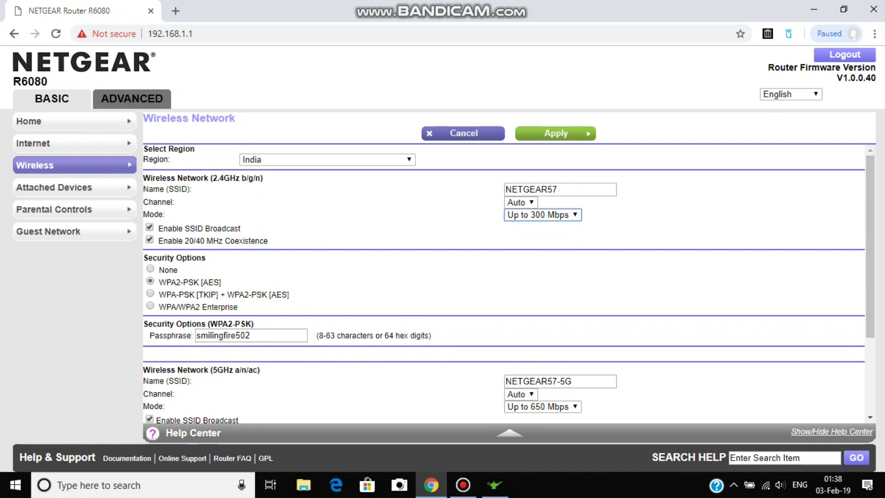
{"action": "scroll", "coordinate": [504, 281], "scroll_direction": "down", "scroll_amount": 1}
{"action": "left_click", "coordinate": [542, 402]}
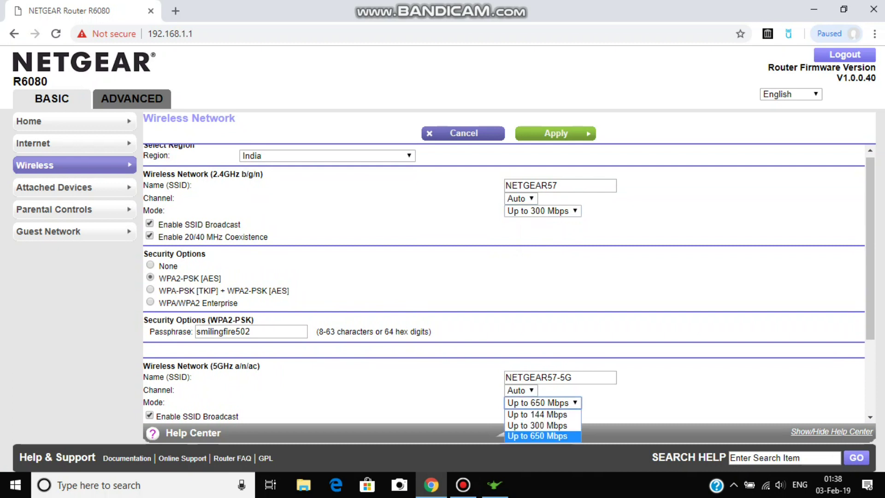
{"action": "key", "text": "Return"}
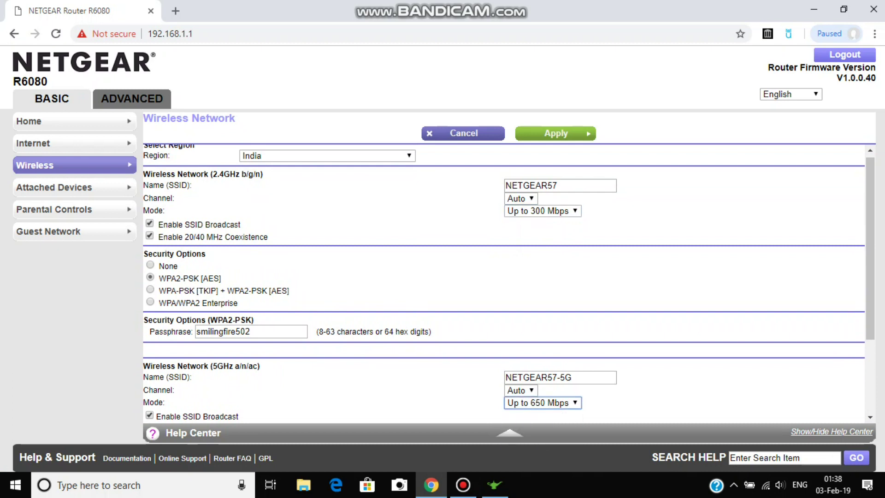
{"action": "scroll", "coordinate": [504, 281], "scroll_direction": "down", "scroll_amount": 2}
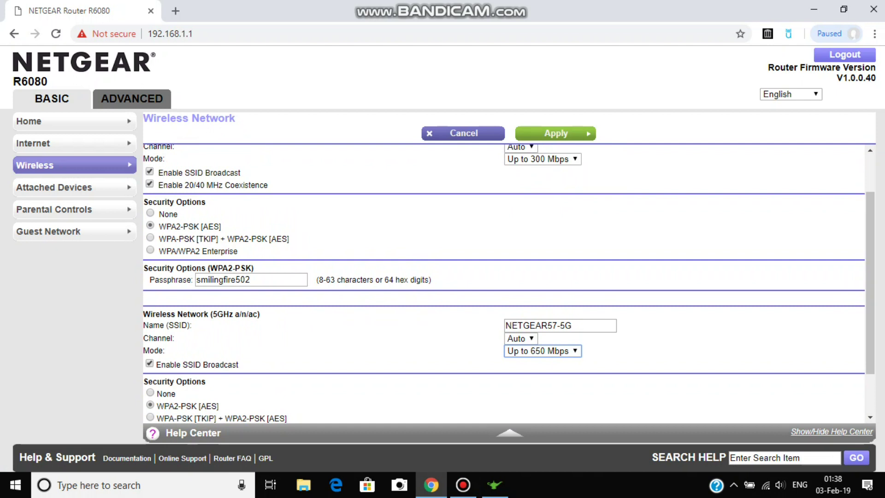
{"action": "scroll", "coordinate": [507, 284], "scroll_direction": "up", "scroll_amount": 2}
{"action": "scroll", "coordinate": [507, 283], "scroll_direction": "down", "scroll_amount": 1}
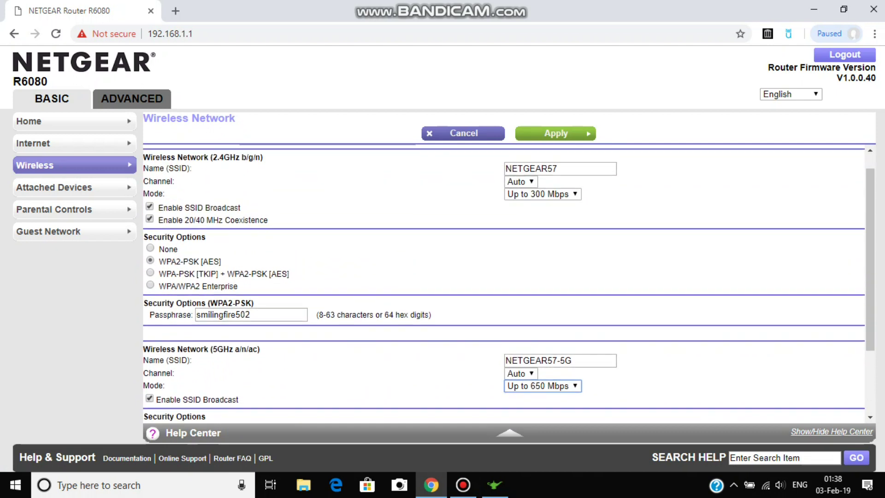
{"action": "scroll", "coordinate": [506, 283], "scroll_direction": "down", "scroll_amount": 2}
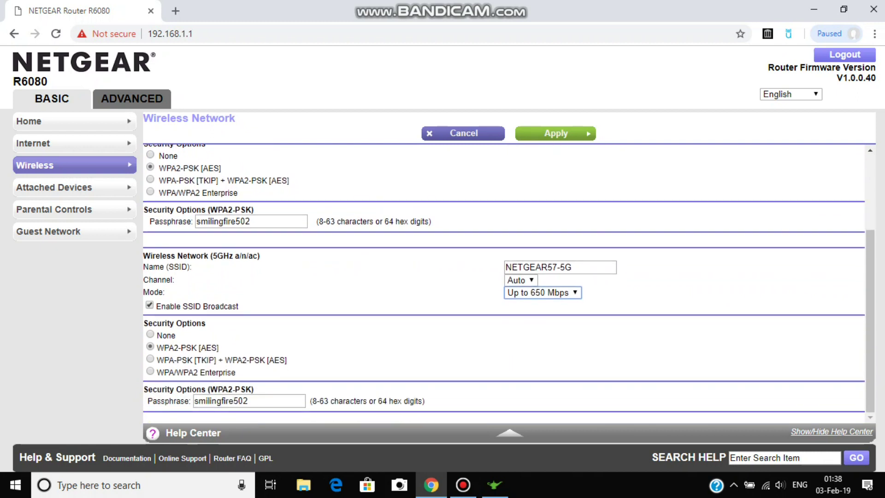
{"action": "scroll", "coordinate": [507, 283], "scroll_direction": "up", "scroll_amount": 2}
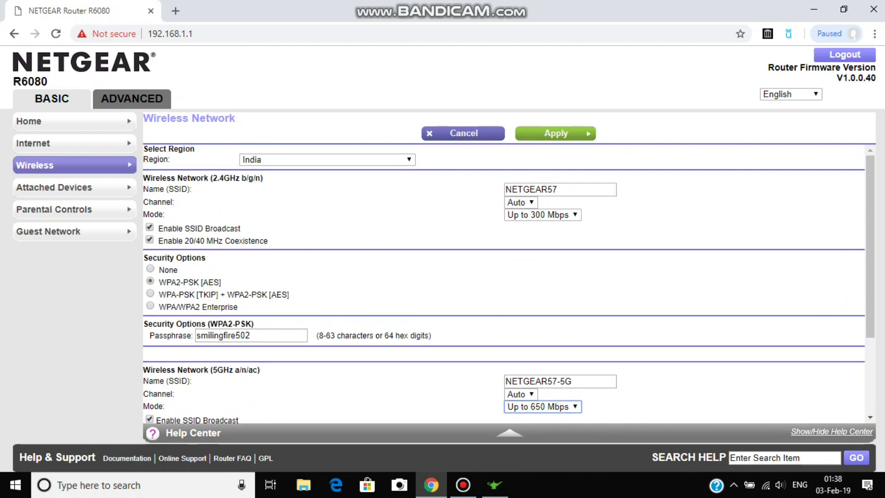
Set the 2.4 GHz channel to 06 and the 5 GHz channel to 44.
{"action": "left_click", "coordinate": [520, 202]}
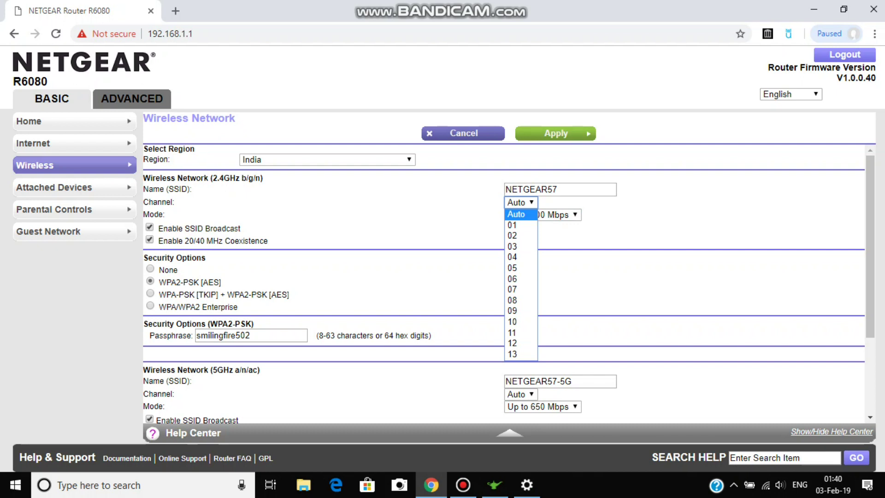
{"action": "key", "text": "Down"}
{"action": "key", "text": "Down"}
{"action": "key", "text": "Down"}
{"action": "key", "text": "Down"}
{"action": "key", "text": "Down"}
{"action": "key", "text": "Down"}
{"action": "key", "text": "Down"}
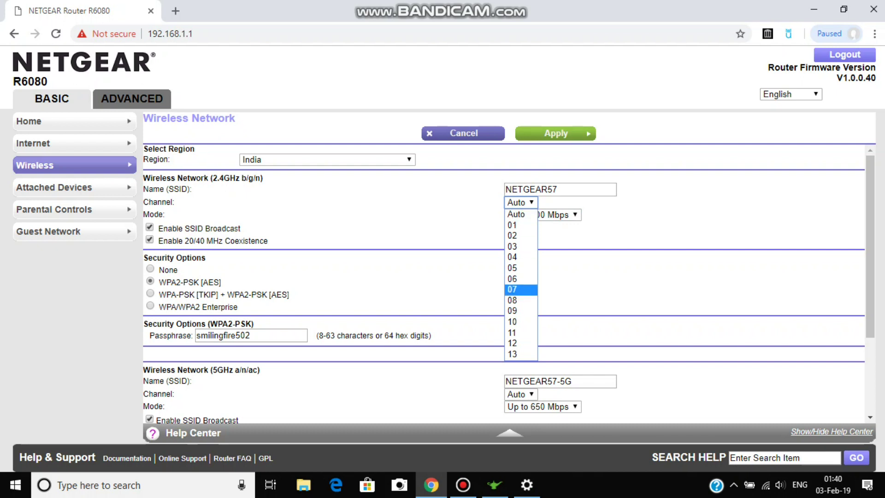
{"action": "key", "text": "Up"}
{"action": "key", "text": "Down"}
{"action": "key", "text": "Down"}
{"action": "key", "text": "Down"}
{"action": "key", "text": "Down"}
{"action": "key", "text": "Down"}
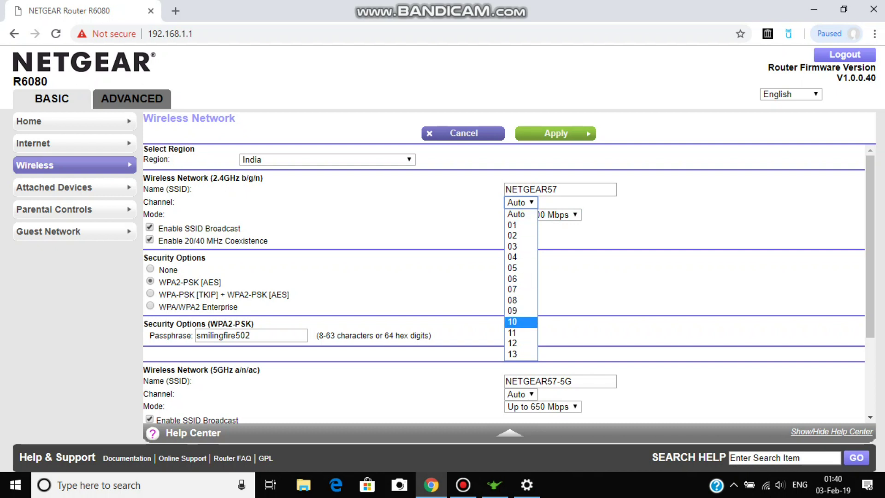
{"action": "key", "text": "Up"}
{"action": "key", "text": "Up"}
{"action": "key", "text": "Up"}
{"action": "key", "text": "Up"}
{"action": "key", "text": "Up"}
{"action": "key", "text": "Up"}
{"action": "key", "text": "Up"}
{"action": "key", "text": "Up"}
{"action": "key", "text": "Up"}
{"action": "key", "text": "Up"}
{"action": "key", "text": "Up"}
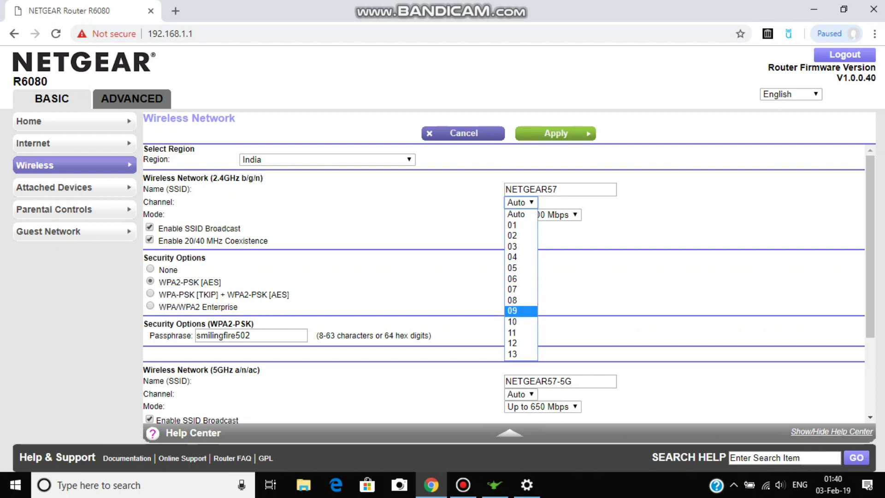
{"action": "key", "text": "Down"}
{"action": "key", "text": "Down"}
{"action": "key", "text": "Down"}
{"action": "key", "text": "Down"}
{"action": "key", "text": "Down"}
{"action": "key", "text": "Down"}
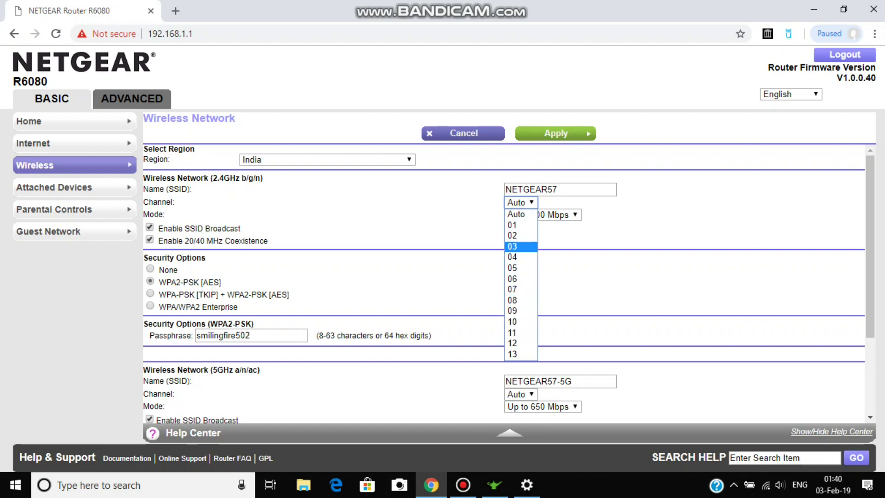
{"action": "key", "text": "Return"}
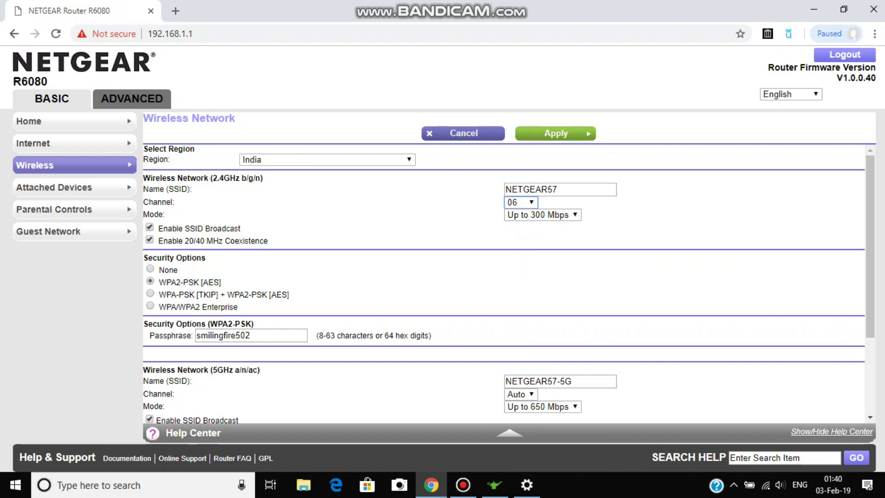
{"action": "left_click", "coordinate": [520, 394]}
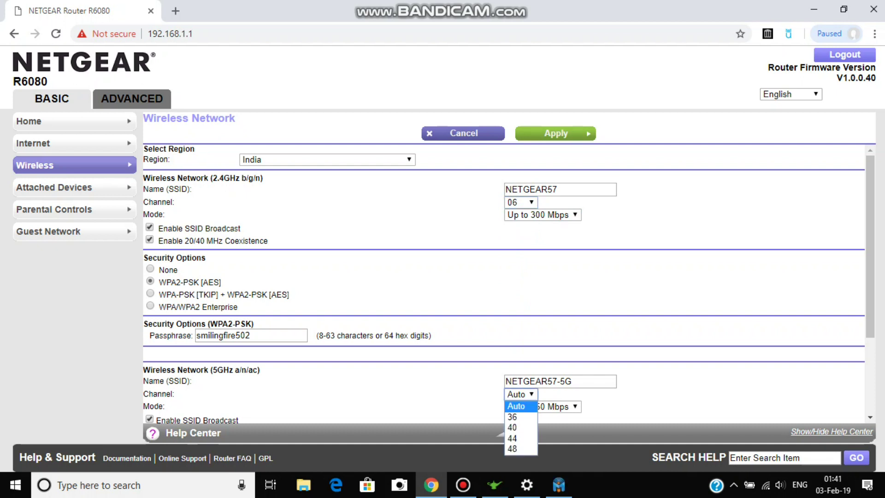
{"action": "key", "text": "Down"}
{"action": "key", "text": "Down"}
{"action": "key", "text": "Down"}
{"action": "key", "text": "Return"}
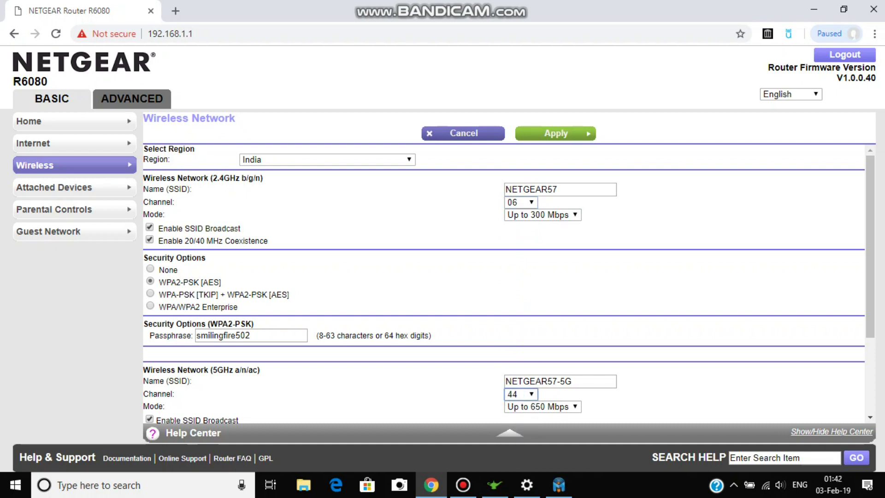
{"action": "scroll", "coordinate": [507, 284], "scroll_direction": "down", "scroll_amount": 3}
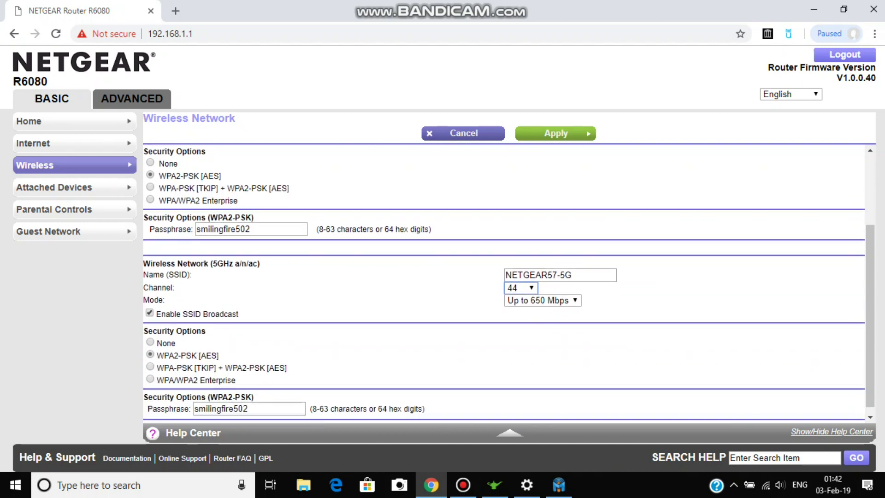
{"action": "scroll", "coordinate": [507, 284], "scroll_direction": "up", "scroll_amount": 3}
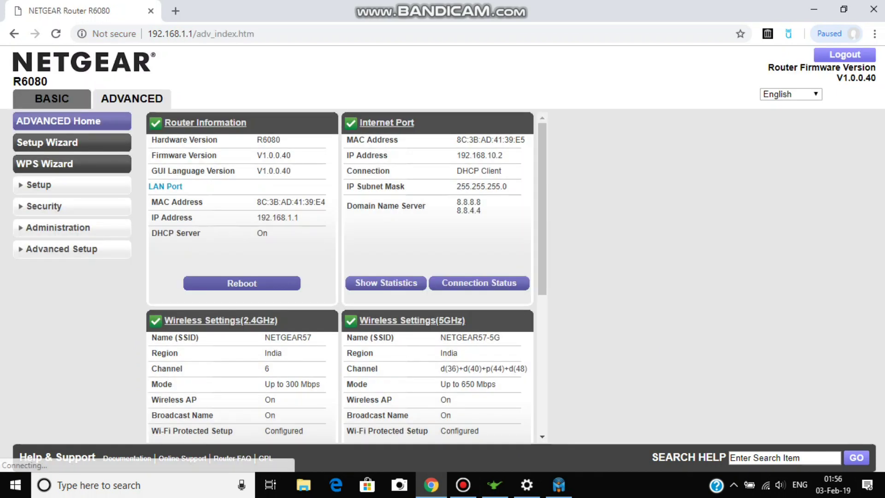
Look at the Setup Wizard and WPS Wizard pages, then open Setup > Internet Setup.
{"action": "left_click", "coordinate": [47, 142]}
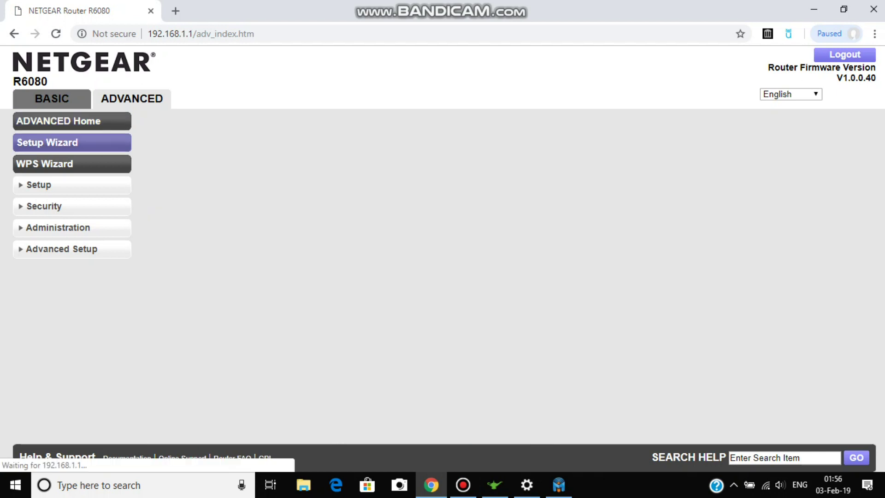
{"action": "left_click", "coordinate": [44, 164]}
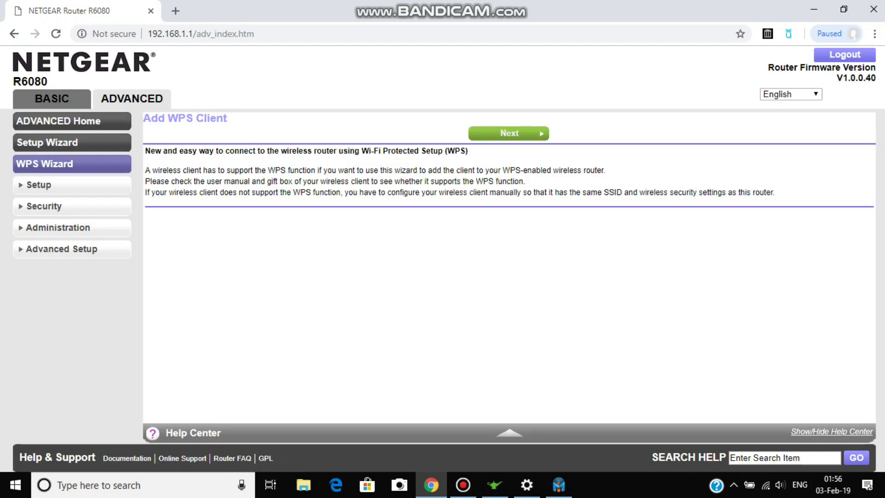
{"action": "left_click", "coordinate": [39, 184]}
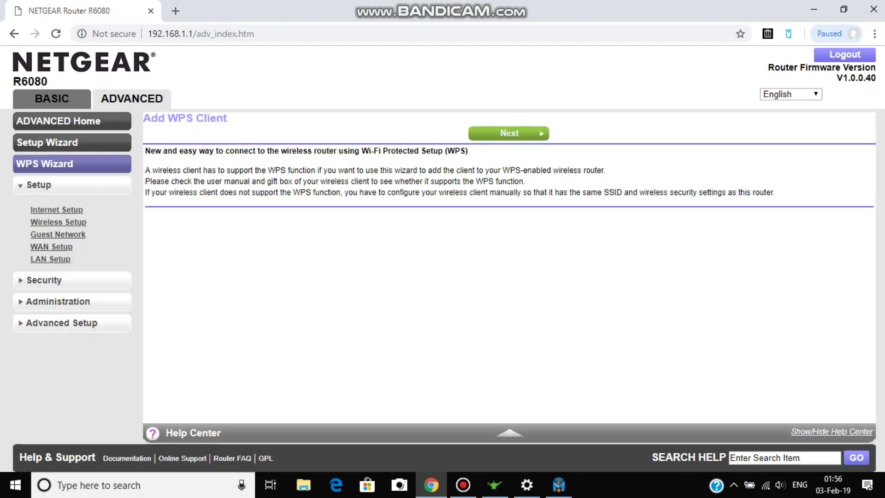
{"action": "left_click", "coordinate": [57, 210]}
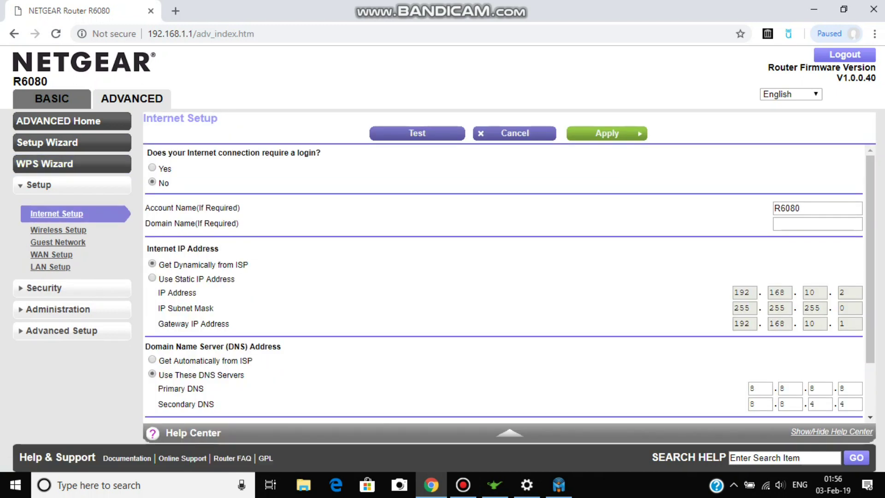
{"action": "scroll", "coordinate": [509, 284], "scroll_direction": "down", "scroll_amount": 2}
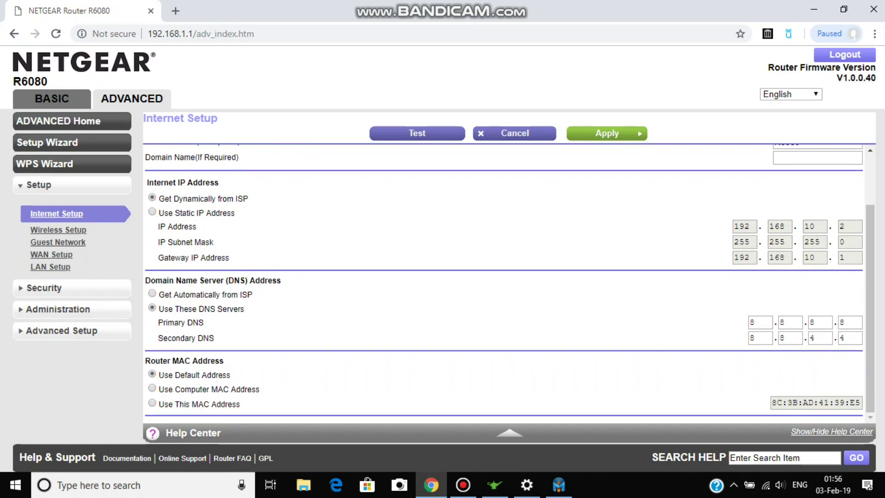
{"action": "scroll", "coordinate": [509, 284], "scroll_direction": "up", "scroll_amount": 2}
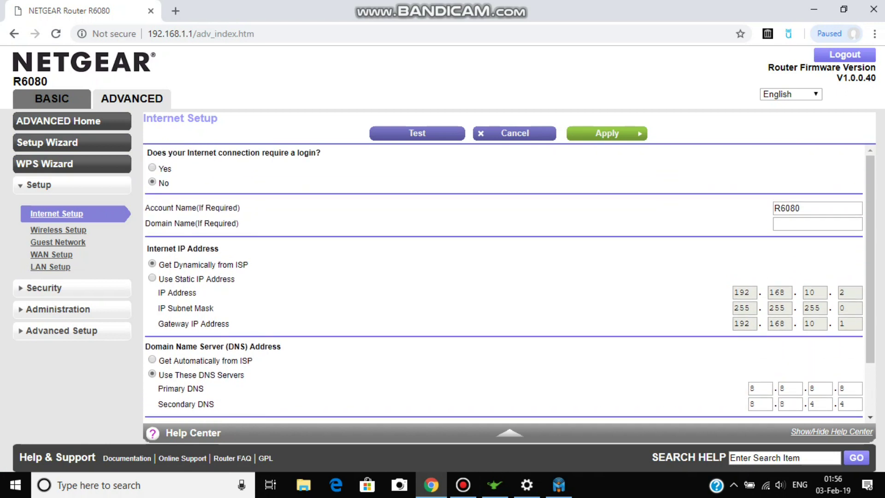
Check the saved channels in Wireless Setup, then go to WAN Setup.
{"action": "left_click", "coordinate": [58, 229]}
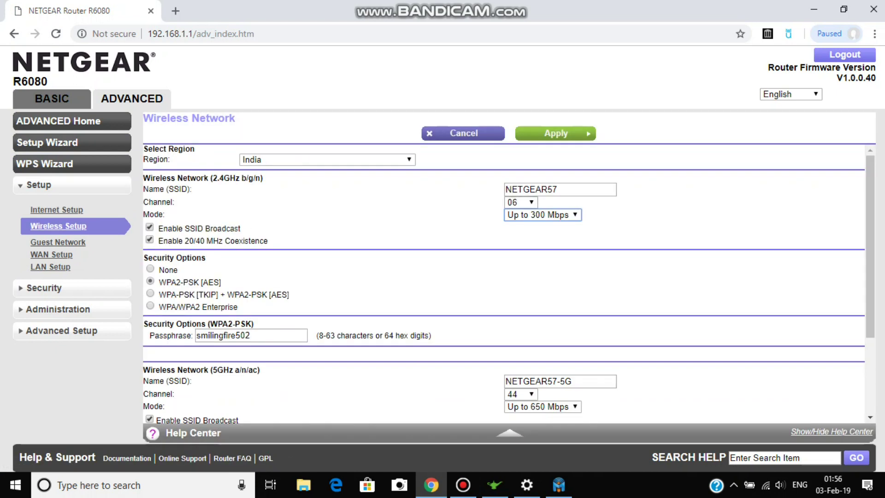
{"action": "scroll", "coordinate": [504, 281], "scroll_direction": "down", "scroll_amount": 3}
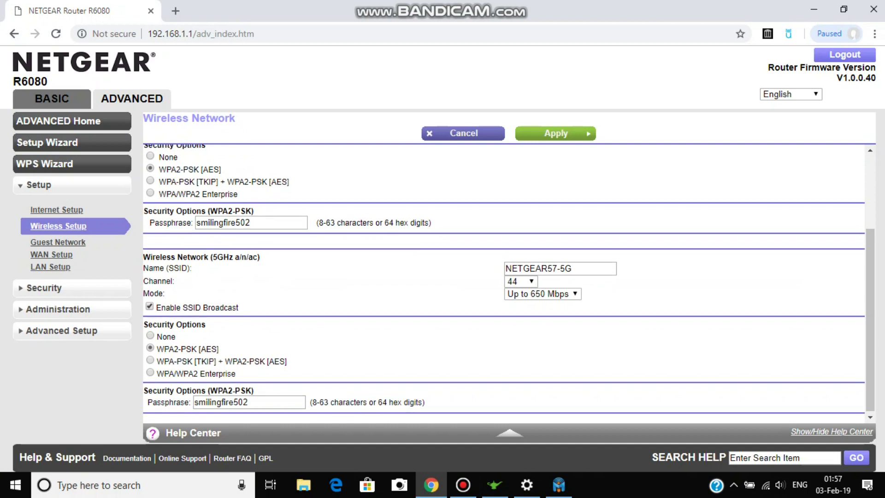
{"action": "scroll", "coordinate": [509, 284], "scroll_direction": "up", "scroll_amount": 3}
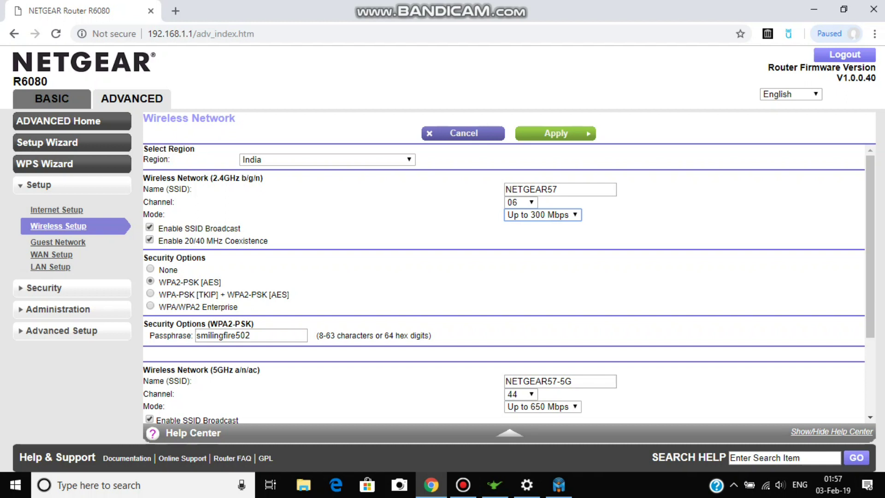
{"action": "left_click", "coordinate": [51, 254]}
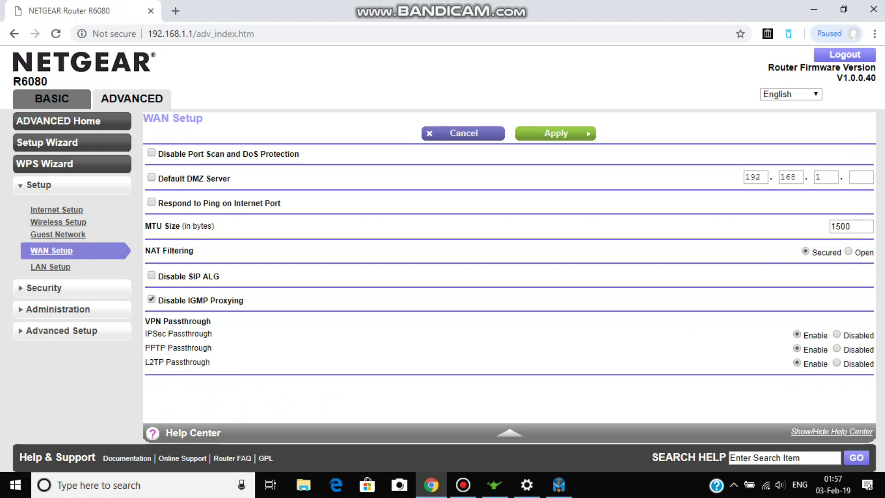
Enable Respond to Ping, change MTU from 1500 to 1492, disable SIP ALG and apply.
{"action": "left_click", "coordinate": [151, 202]}
{"action": "left_click", "coordinate": [851, 226]}
{"action": "key", "text": "BackSpace"}
{"action": "key", "text": "BackSpace"}
{"action": "key", "text": "BackSpace"}
{"action": "key", "text": "BackSpace"}
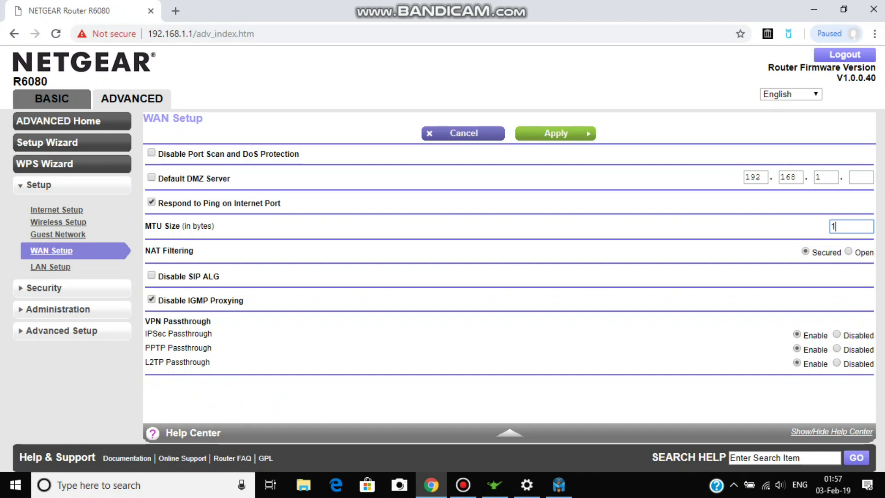
{"action": "type", "text": "1492"}
{"action": "key", "text": "Tab"}
{"action": "key", "text": "space"}
{"action": "key", "text": "Return"}
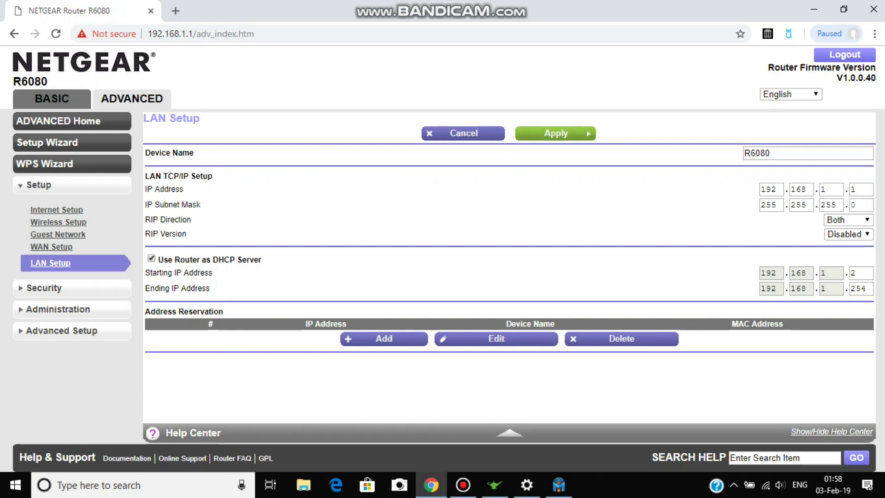
Go to Security > Access Control, then close the NETGEAR genie app that popped up.
{"action": "left_click", "coordinate": [44, 287]}
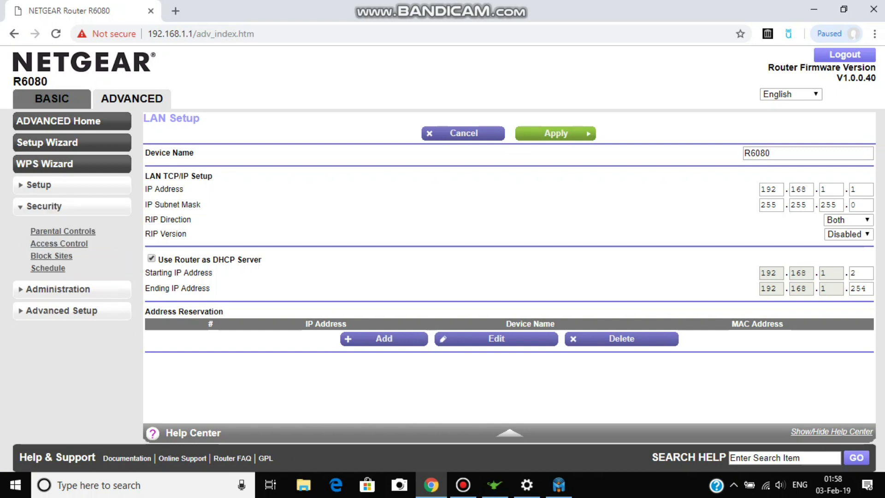
{"action": "left_click", "coordinate": [59, 243]}
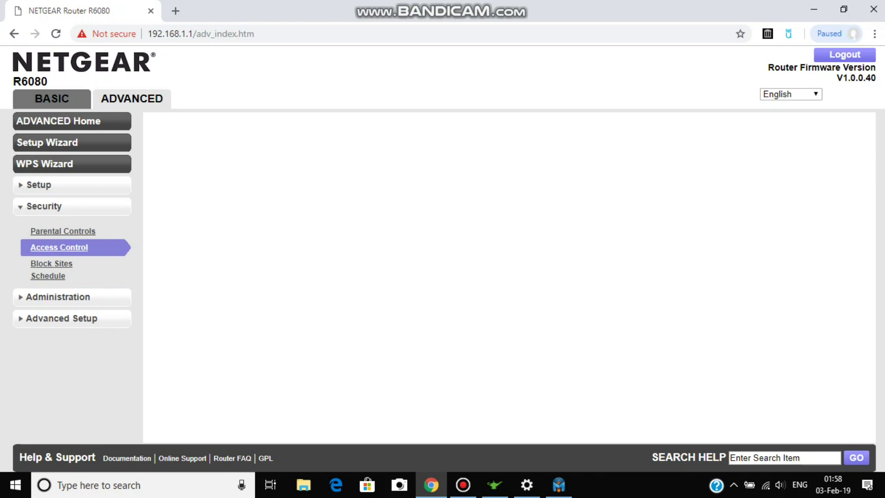
{"action": "left_click", "coordinate": [494, 485]}
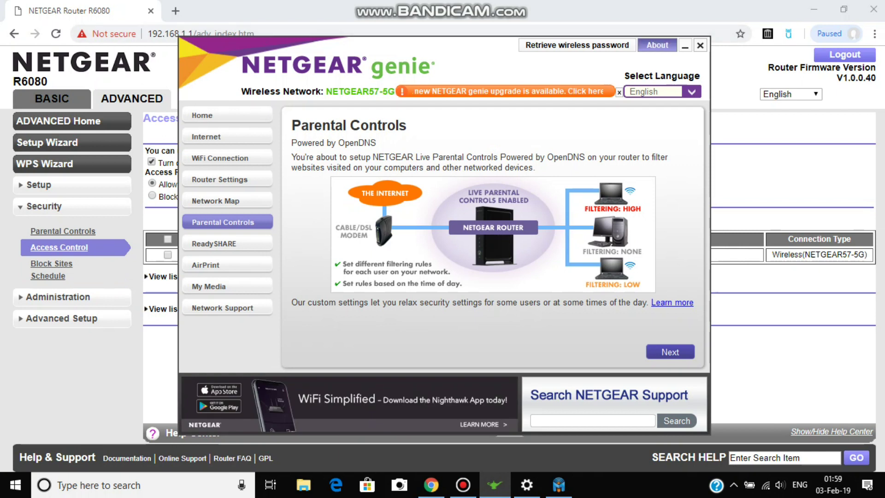
{"action": "key", "text": "alt+F4"}
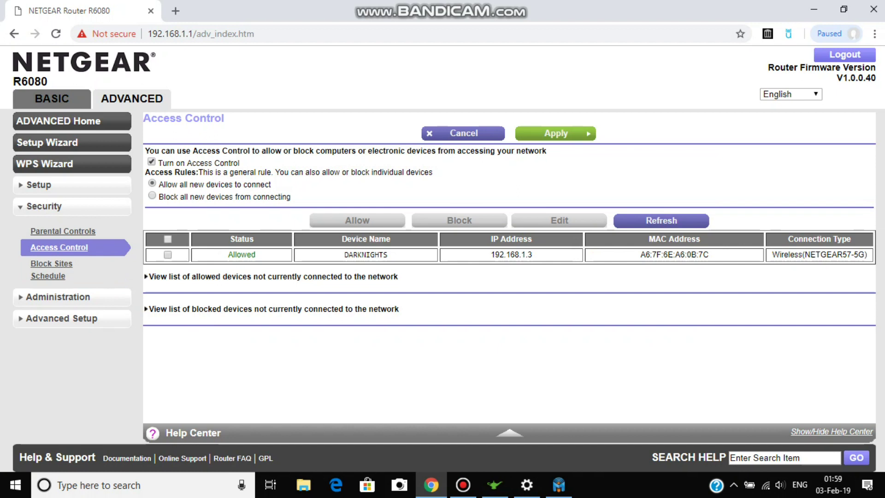
Select DARKNIGHTS, review the Block Sites and Schedule pages, then go to Administration > Router Status.
{"action": "left_click", "coordinate": [167, 255]}
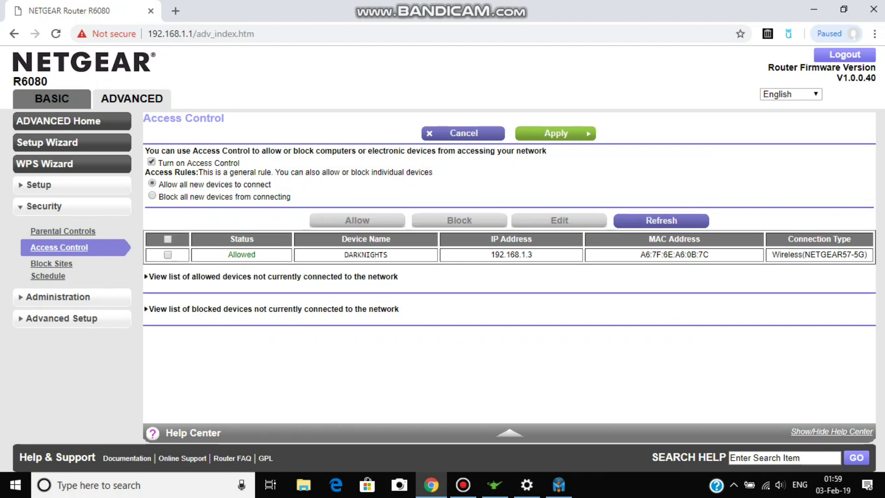
{"action": "left_click", "coordinate": [51, 263]}
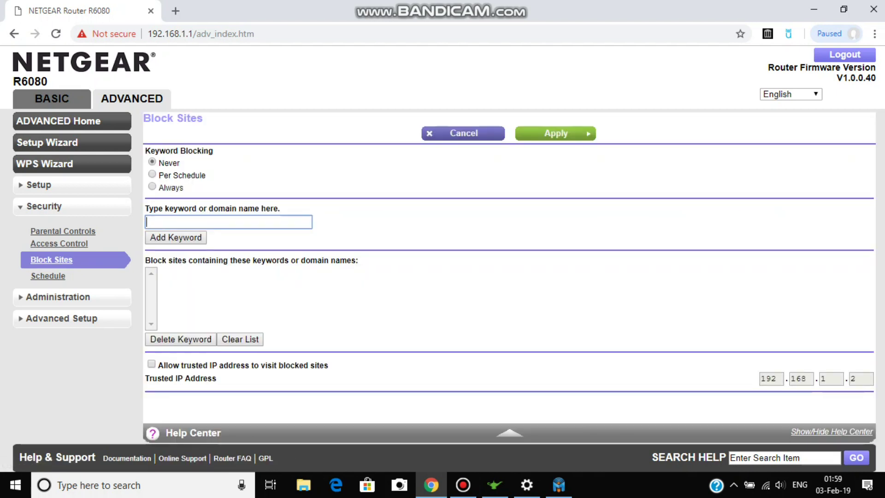
{"action": "left_click", "coordinate": [48, 275]}
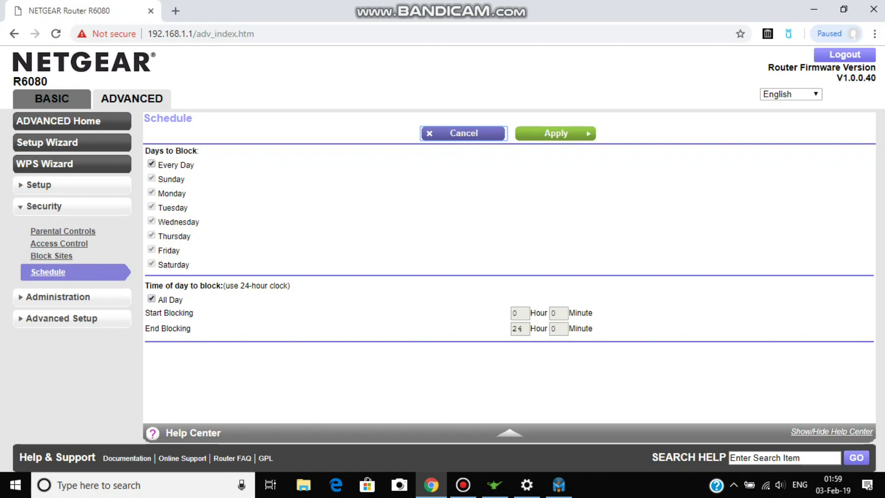
{"action": "left_click", "coordinate": [58, 297]}
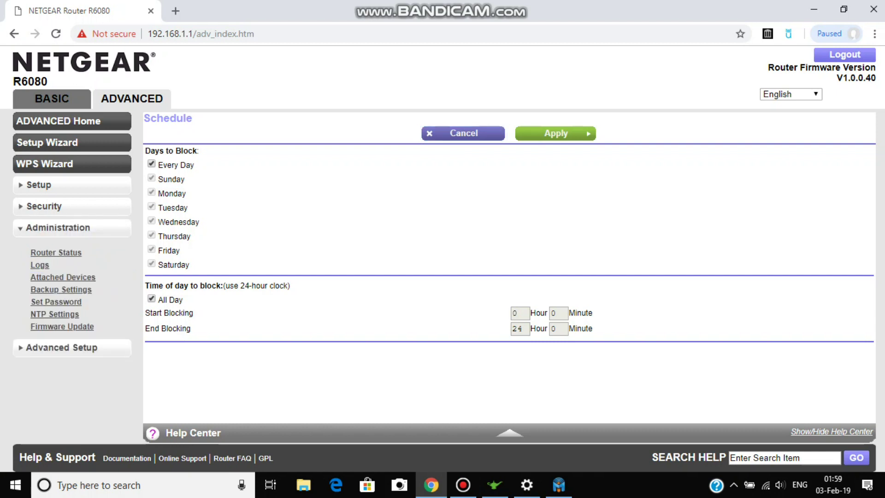
{"action": "left_click", "coordinate": [55, 252]}
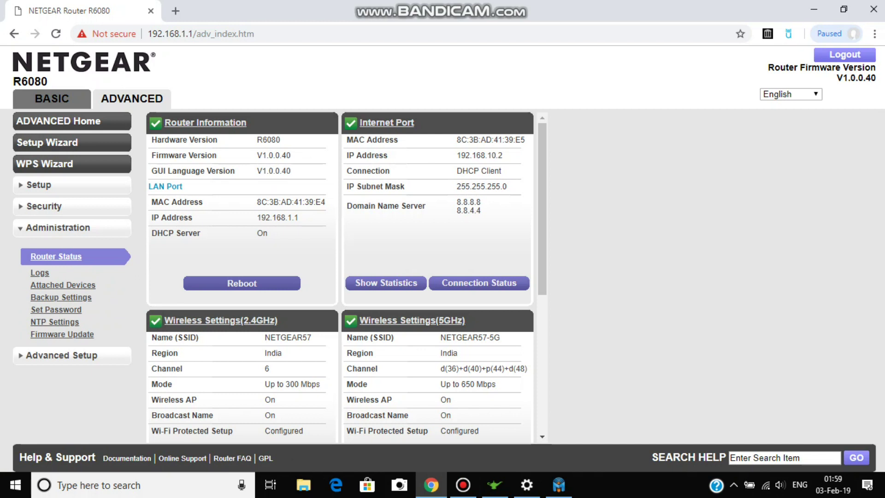
Review Router Status, Attached Devices and Backup Settings, then check NTP Settings and expand Advanced Setup.
{"action": "scroll", "coordinate": [340, 277], "scroll_direction": "down", "scroll_amount": 5}
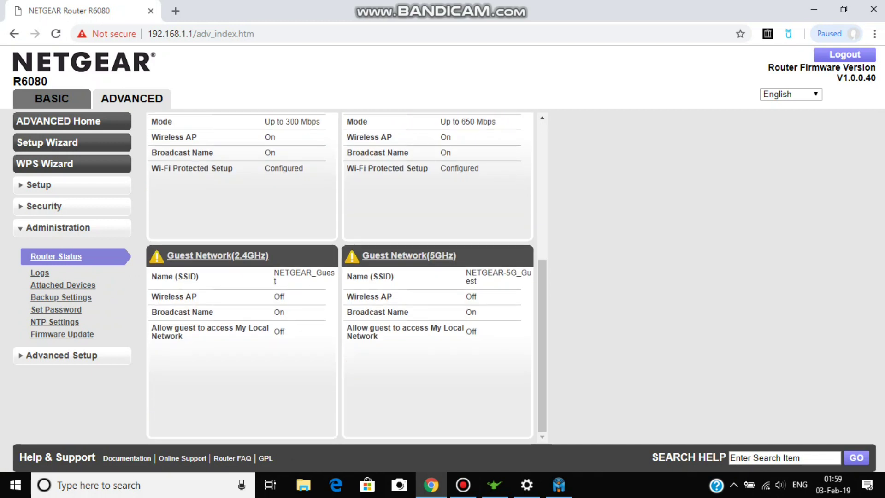
{"action": "left_click", "coordinate": [63, 285]}
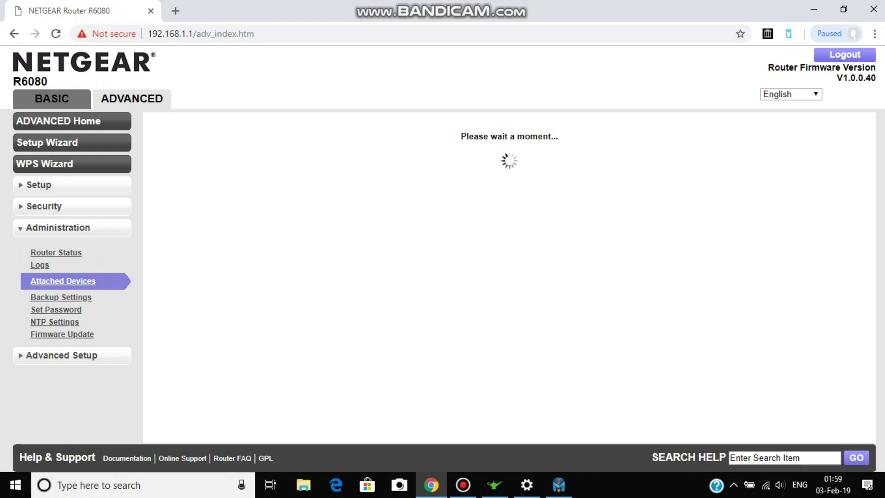
{"action": "left_click", "coordinate": [61, 297]}
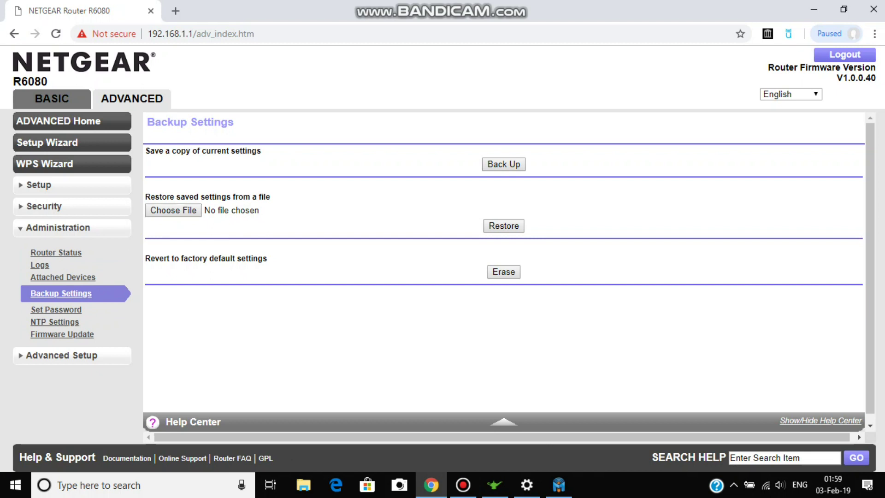
{"action": "left_click", "coordinate": [54, 322]}
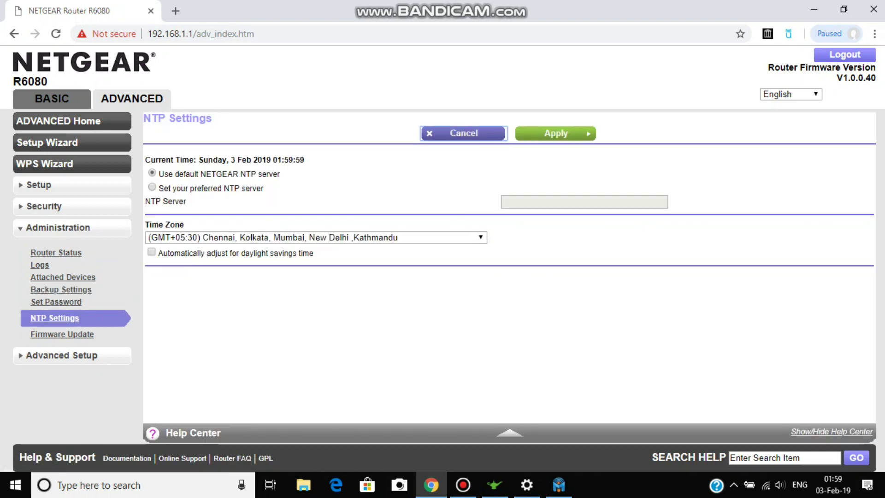
{"action": "left_click", "coordinate": [61, 355]}
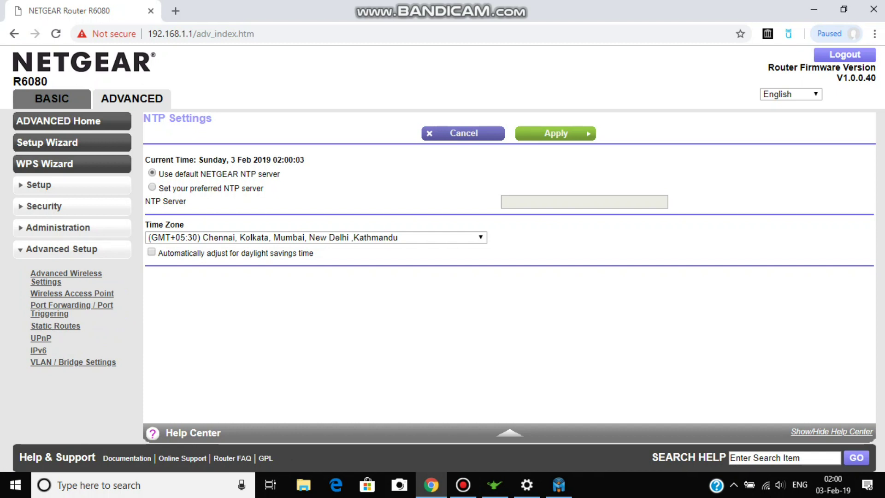
Browse Advanced Wireless, Wireless AP, Port Forwarding, Static Routes, UPnP, IPv6 and VLAN/Bridge settings pages.
{"action": "left_click", "coordinate": [66, 277]}
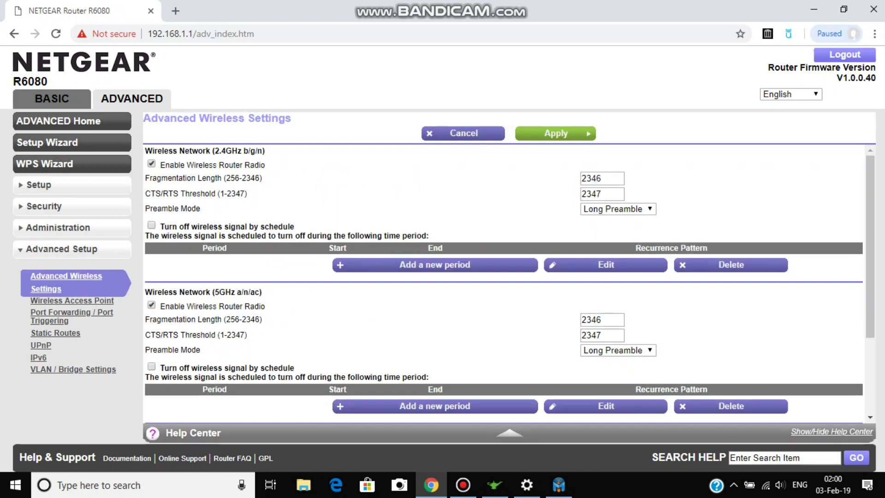
{"action": "scroll", "coordinate": [509, 277], "scroll_direction": "down", "scroll_amount": 3}
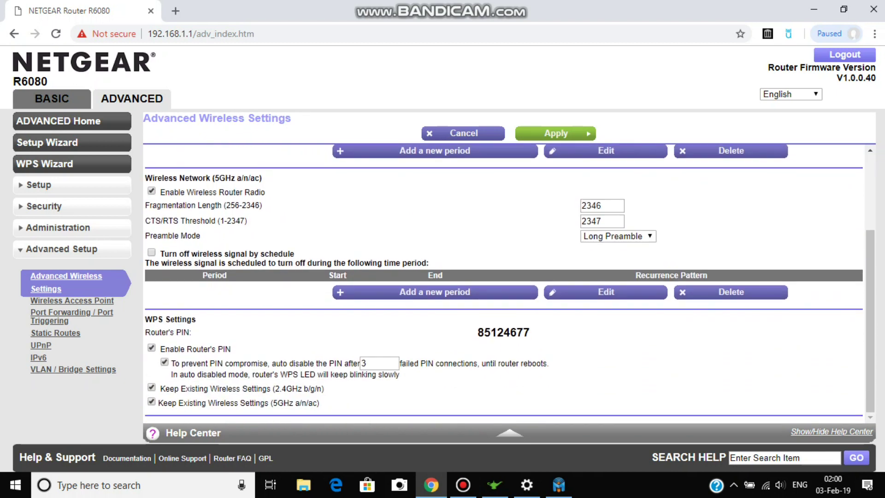
{"action": "scroll", "coordinate": [509, 283], "scroll_direction": "up", "scroll_amount": 3}
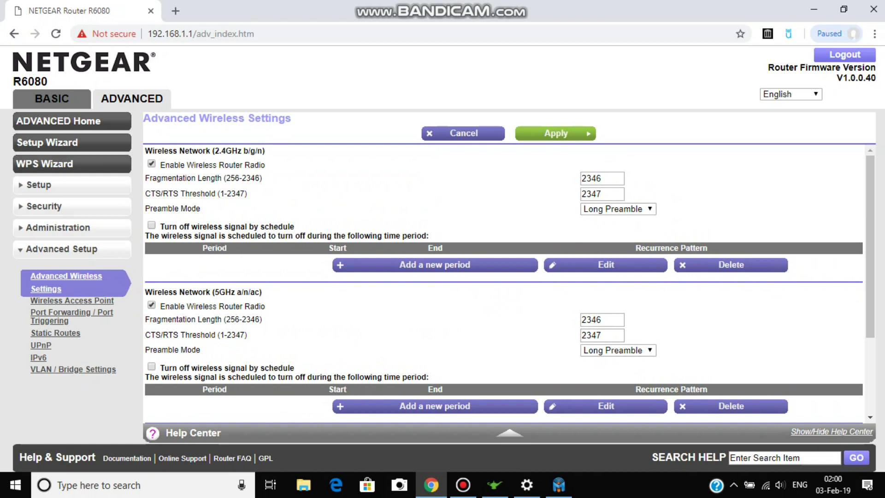
{"action": "left_click", "coordinate": [72, 300]}
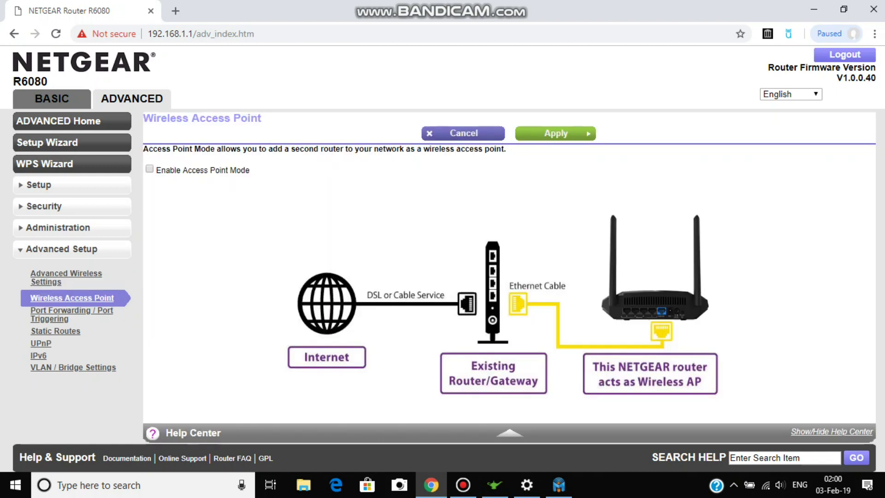
{"action": "left_click", "coordinate": [72, 311]}
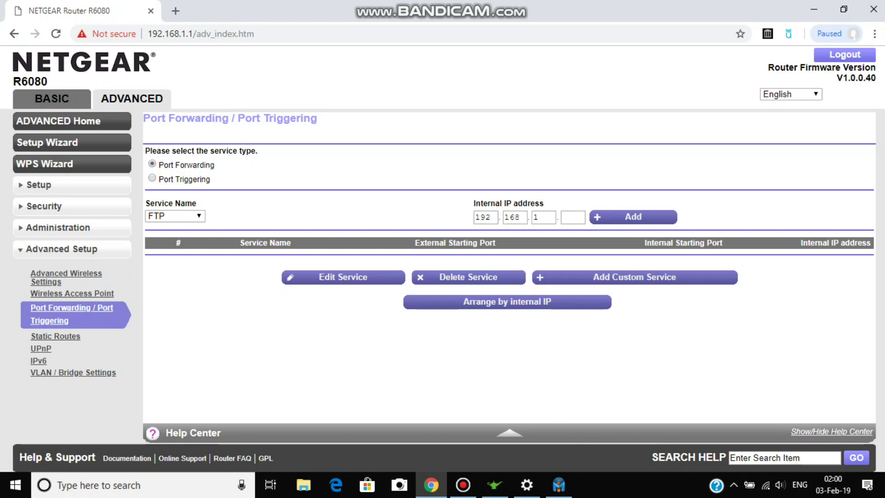
{"action": "left_click", "coordinate": [55, 336]}
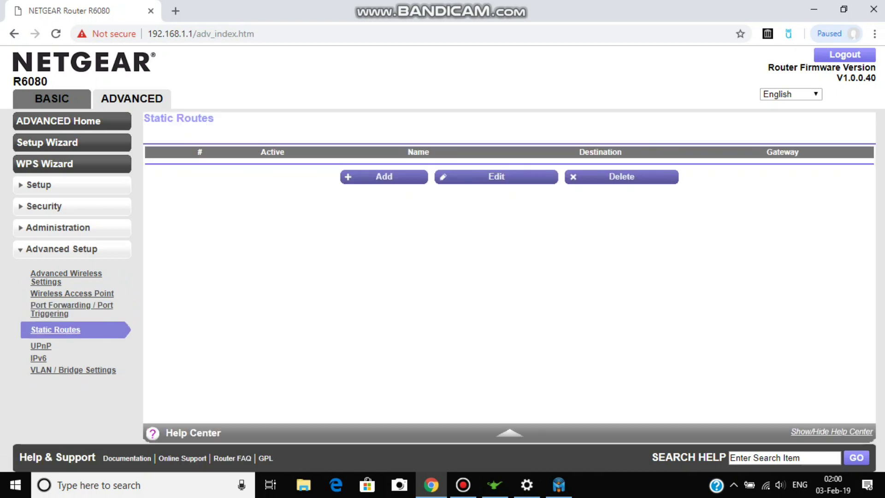
{"action": "left_click", "coordinate": [41, 346]}
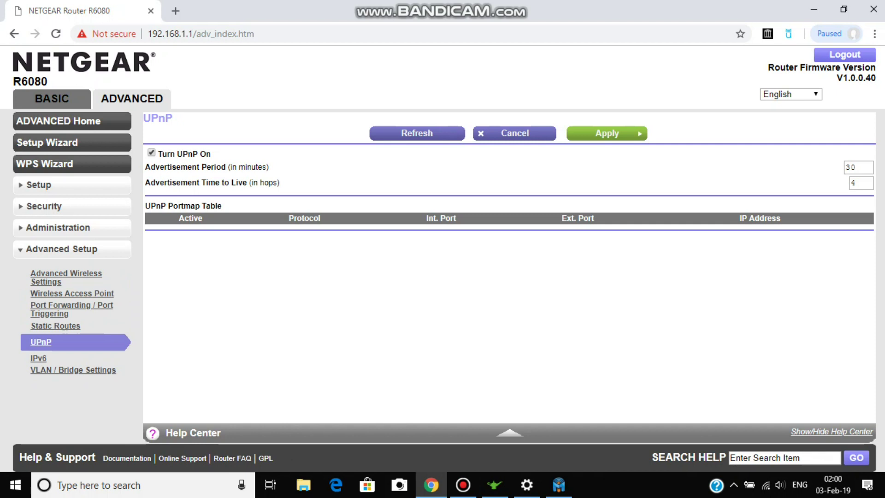
{"action": "left_click", "coordinate": [39, 358]}
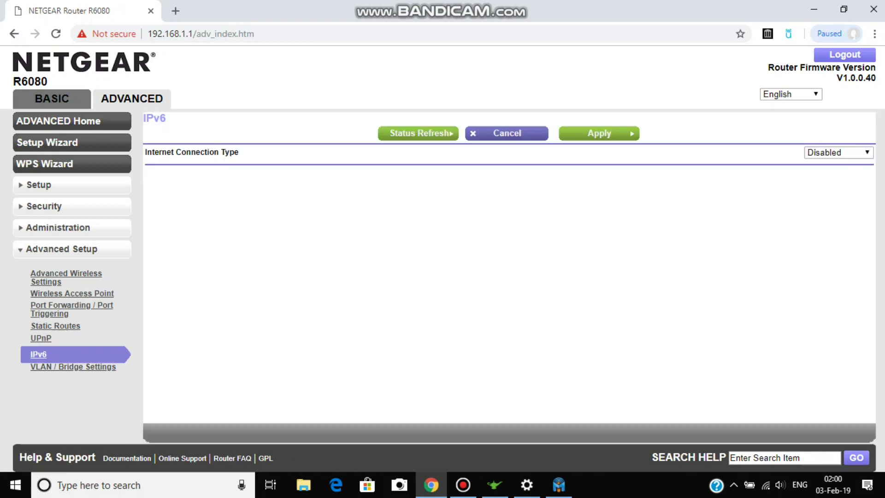
{"action": "left_click", "coordinate": [72, 374]}
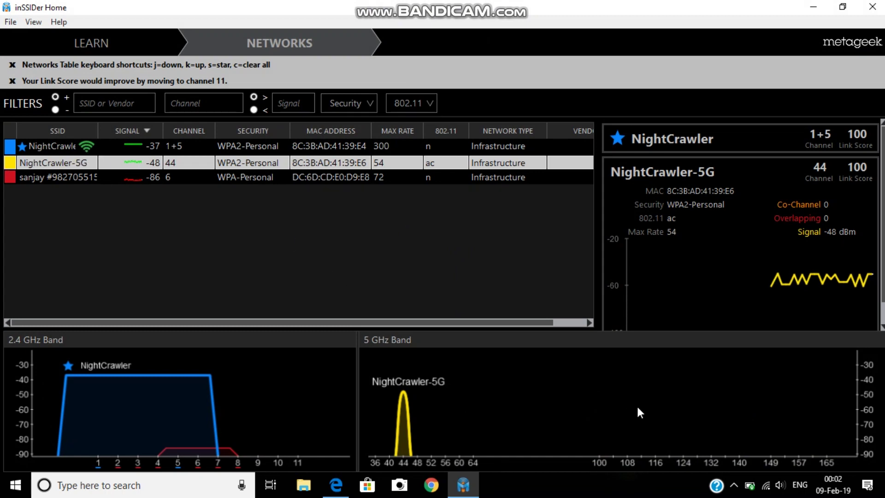
Check the Wi-Fi connection, view NightCrawler's -37 dBm signal in inSSIDer, and start a Speedtest.
{"action": "left_click", "coordinate": [765, 485]}
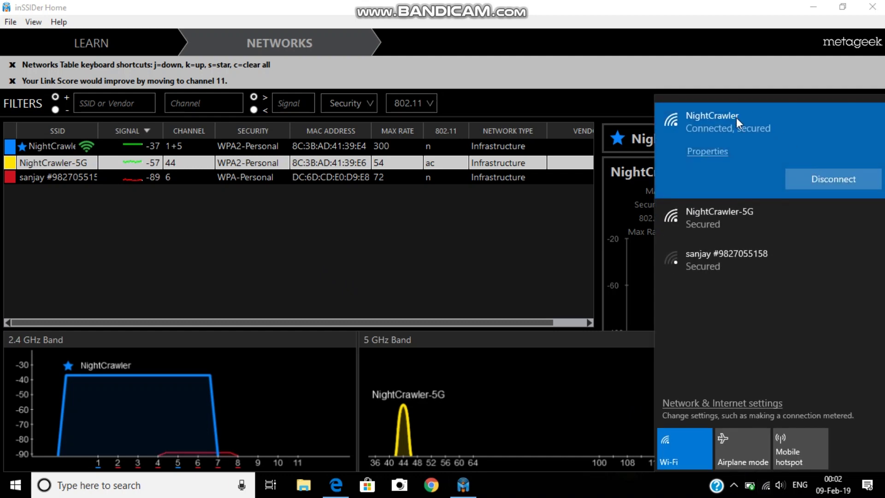
{"action": "left_click", "coordinate": [476, 235]}
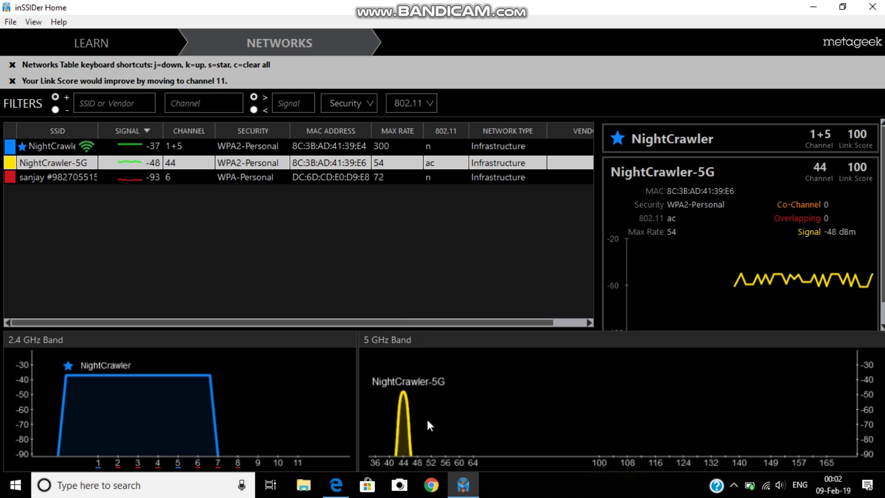
{"action": "left_click", "coordinate": [704, 134]}
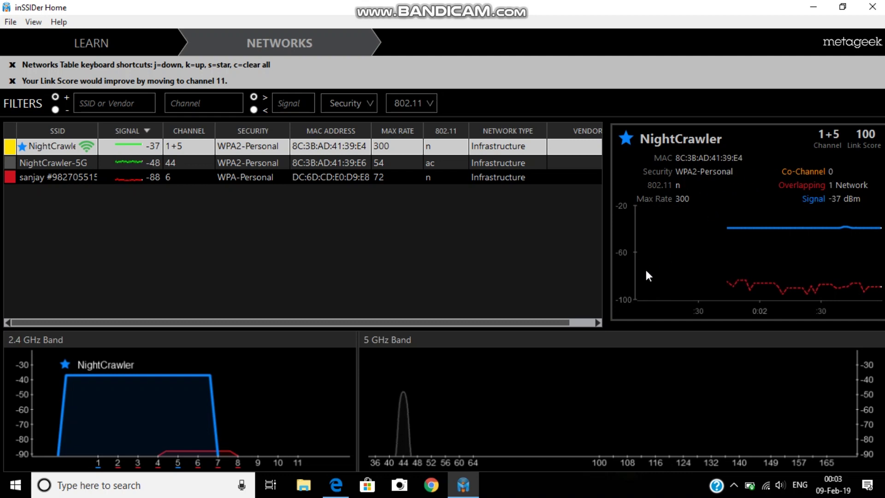
{"action": "left_click", "coordinate": [335, 484]}
{"action": "left_click", "coordinate": [393, 152]}
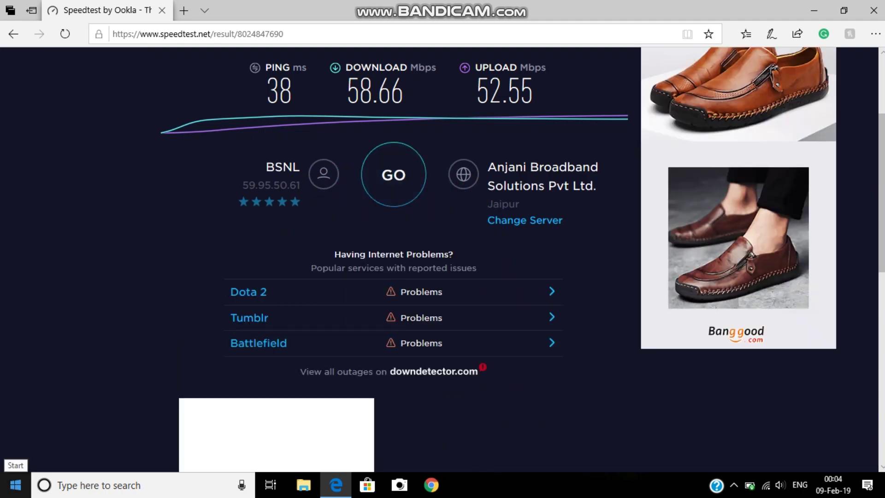
Let the Speedtest finish at 38 ms ping, 58.66 Mbps down and 52.55 Mbps up.
{"action": "left_click", "coordinate": [9, 491]}
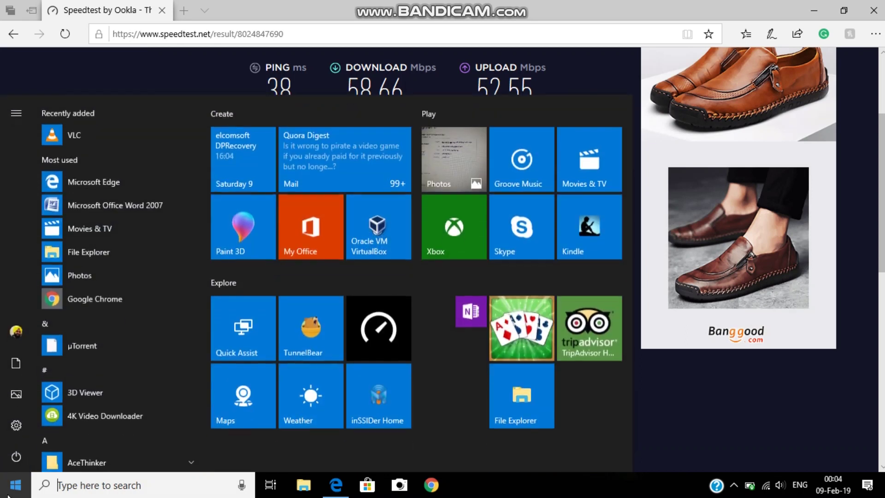
{"action": "left_click", "coordinate": [9, 492]}
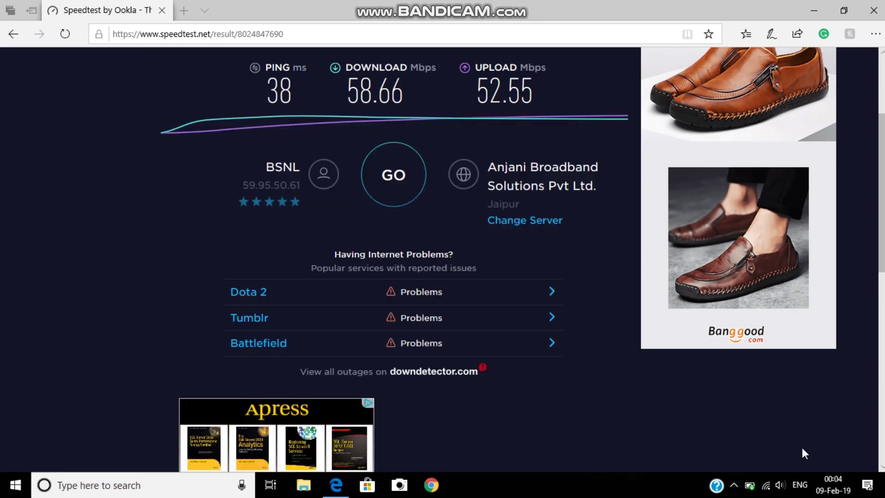
Connect to NightCrawler-5G and rerun Speedtest: 36 ms ping, 51.42 Mbps down, 51.02 Mbps up.
{"action": "left_click", "coordinate": [766, 486]}
{"action": "left_click", "coordinate": [750, 219]}
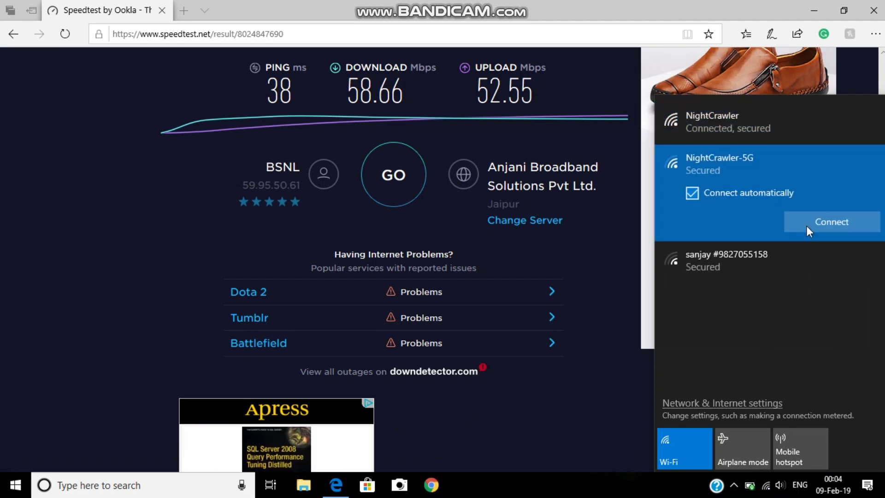
{"action": "left_click", "coordinate": [818, 225]}
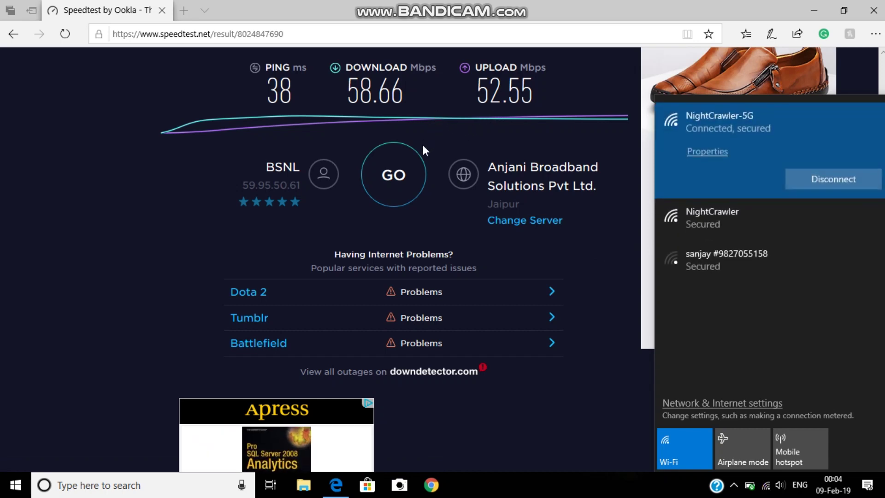
{"action": "left_click", "coordinate": [415, 173]}
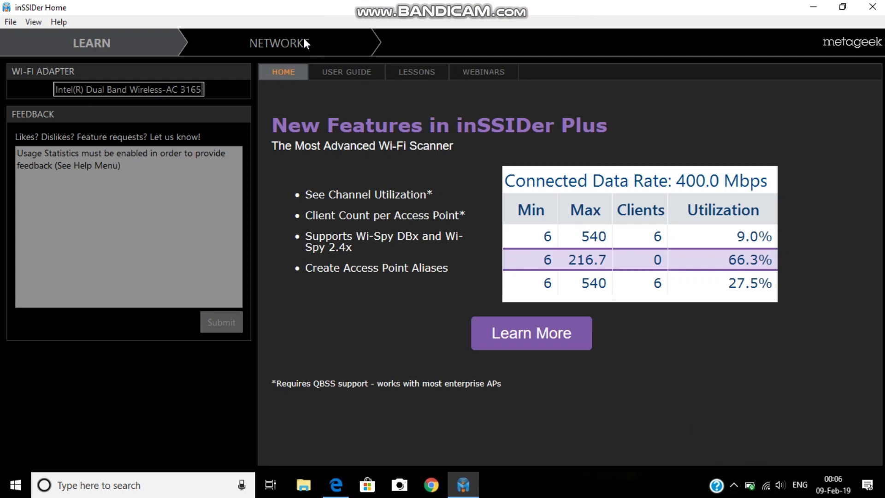
Bring inSSIDer forward to read NightCrawler-5G at -80 dBm on channel 44.
{"action": "left_click", "coordinate": [303, 36]}
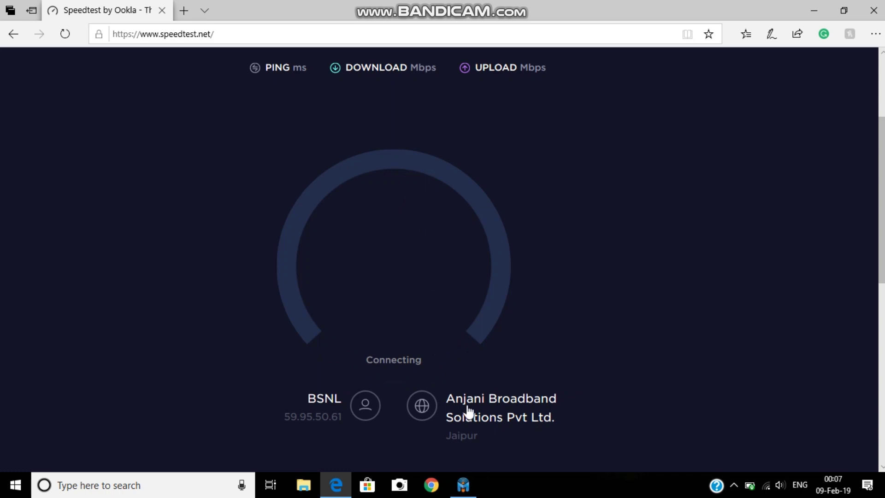
{"action": "mouse_move", "coordinate": [477, 492]}
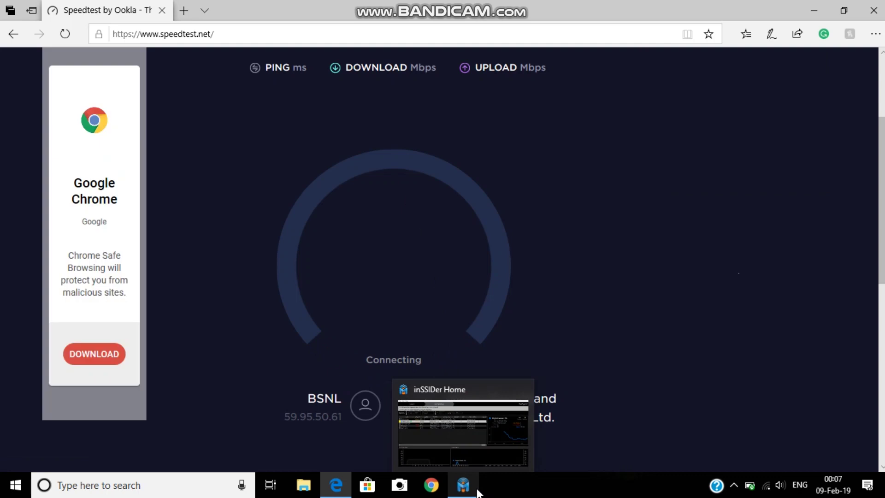
Close inSSIDer, reload speedtest.net and rerun it: 46 ms ping, 12.06 down, 5.39 Mbps up.
{"action": "mouse_move", "coordinate": [521, 397]}
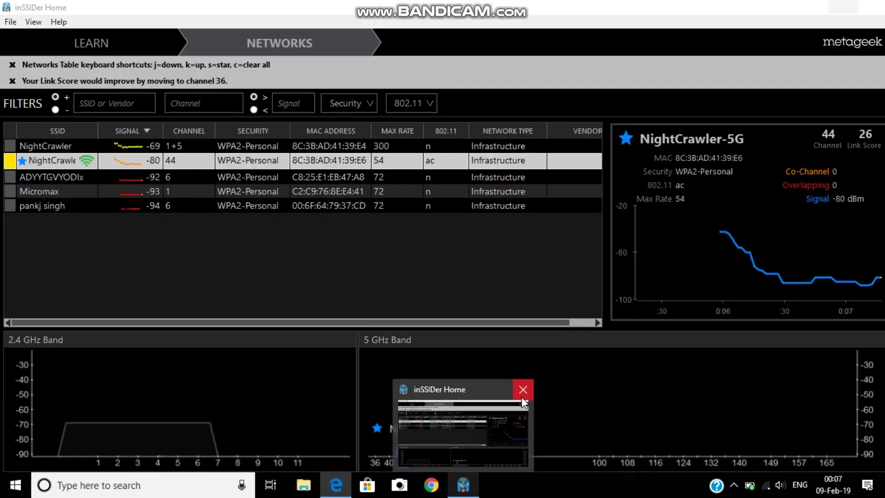
{"action": "left_click", "coordinate": [522, 394]}
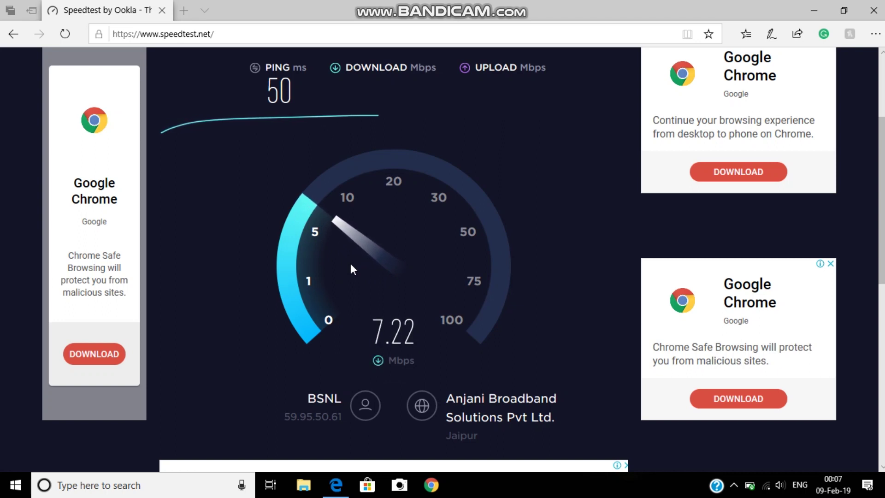
{"action": "left_click", "coordinate": [73, 44]}
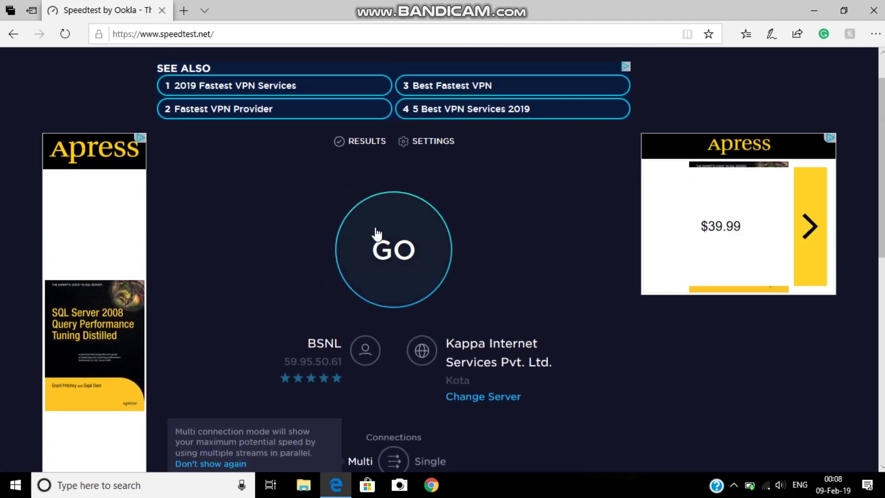
{"action": "left_click", "coordinate": [376, 233]}
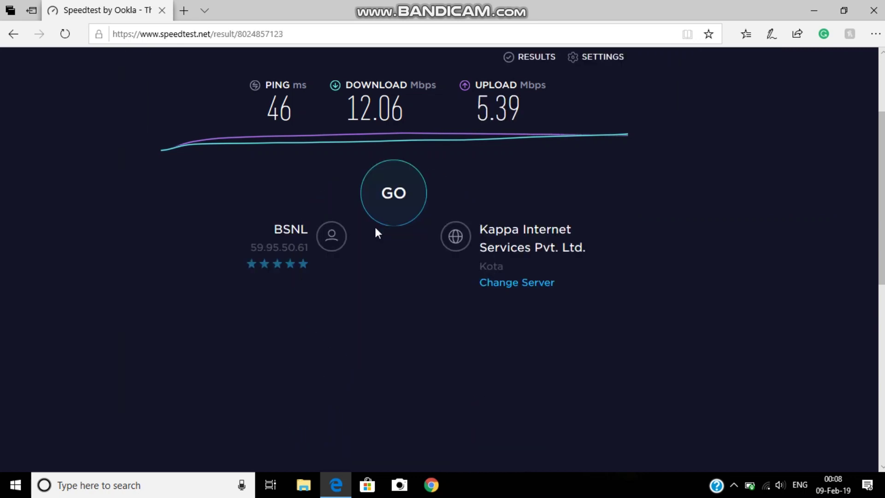
Connect the PC to the 2.4 GHz NightCrawler network and start a new Speedtest run.
{"action": "left_click", "coordinate": [767, 486]}
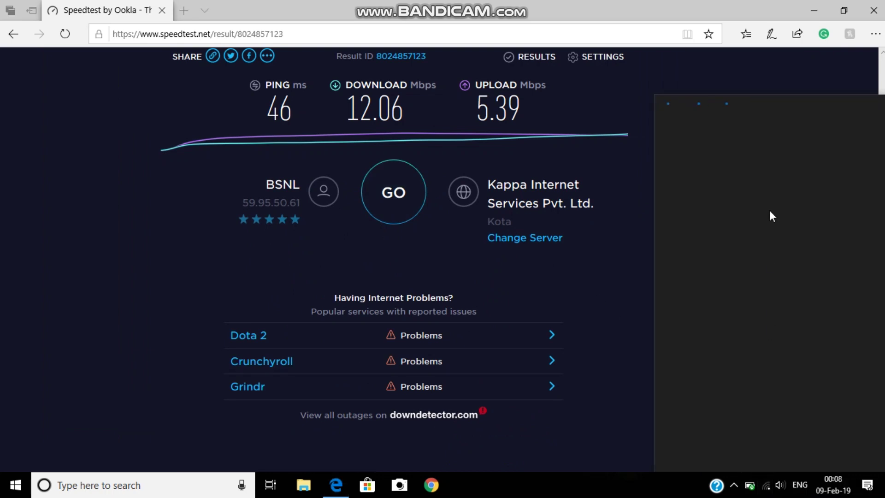
{"action": "left_click", "coordinate": [767, 212]}
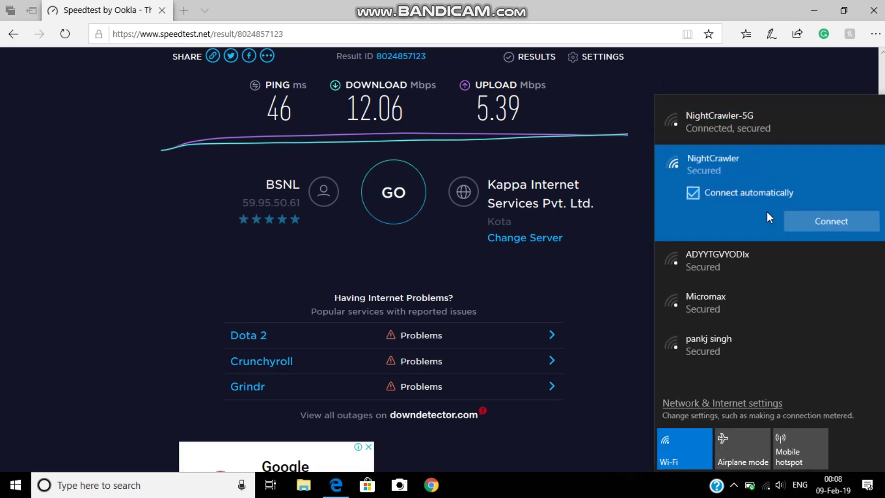
{"action": "left_click", "coordinate": [809, 214]}
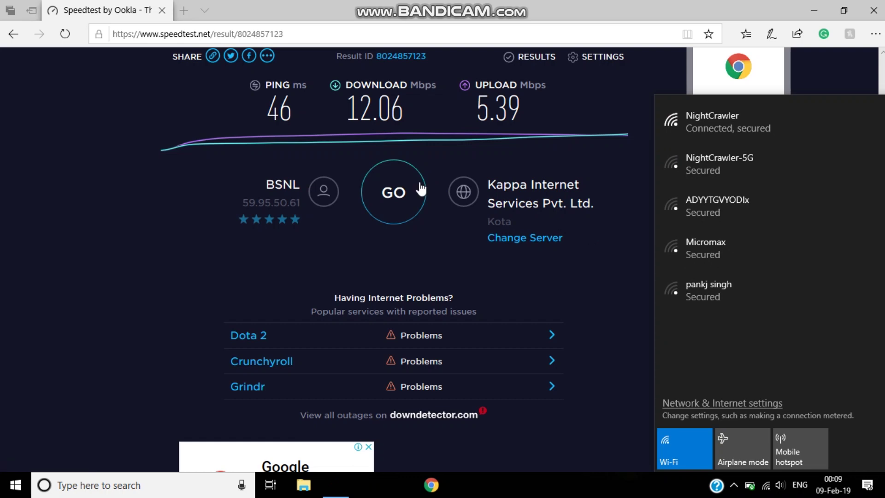
{"action": "left_click", "coordinate": [405, 190]}
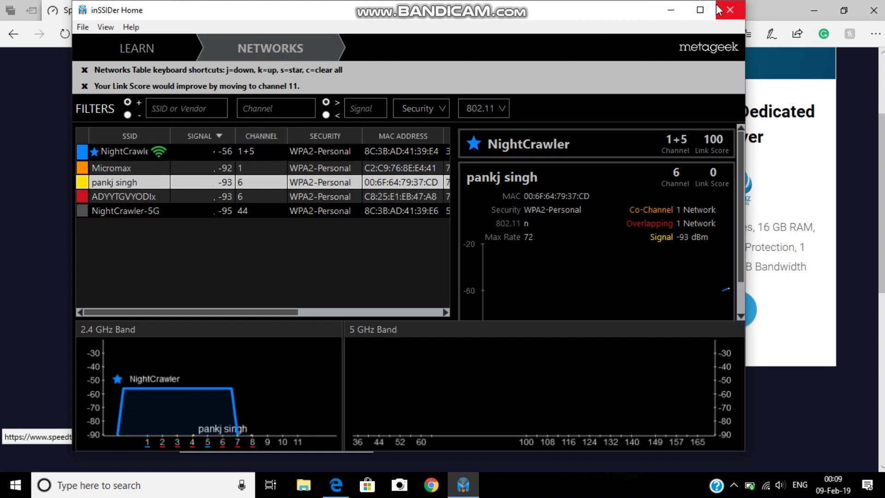
Maximize inSSIDer and view signal details for NightCrawler (-70 dBm) and the weak NightCrawler-5G.
{"action": "left_click", "coordinate": [705, 11]}
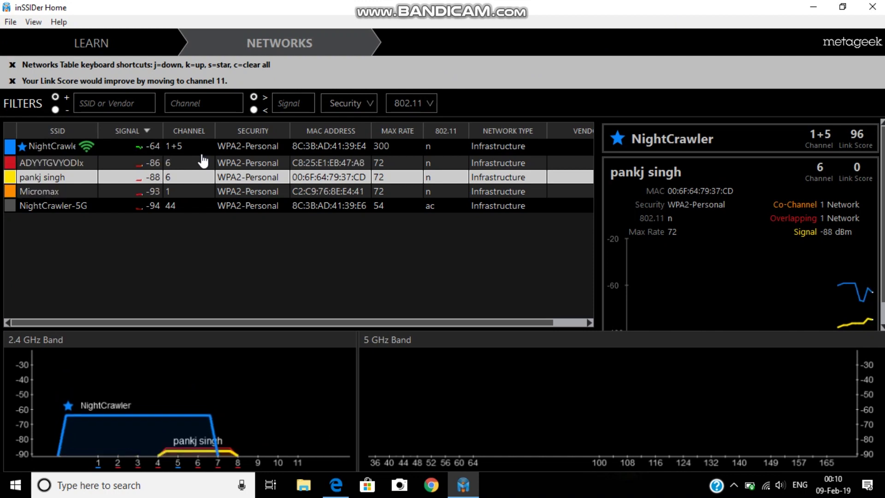
{"action": "left_click", "coordinate": [75, 147]}
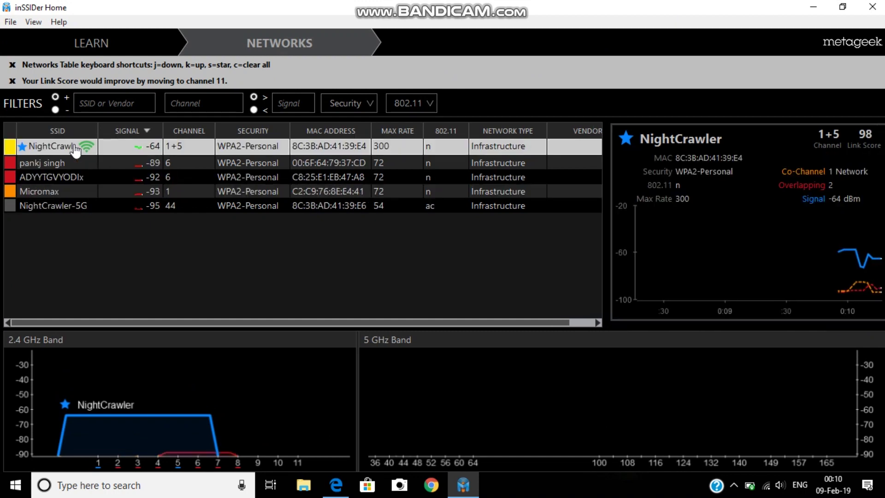
{"action": "left_click", "coordinate": [80, 207]}
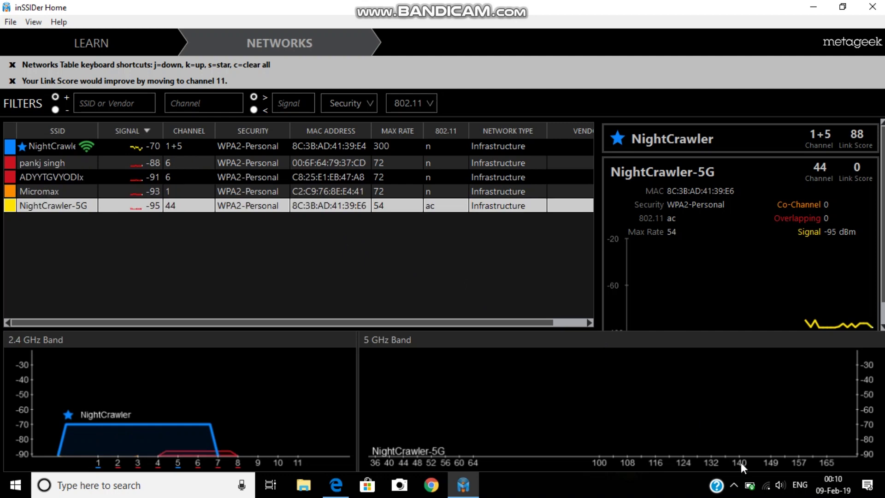
Connect to NightCrawler-5G, recheck NightCrawler's signal in inSSIDer, then minimize the scanner.
{"action": "left_click", "coordinate": [767, 484]}
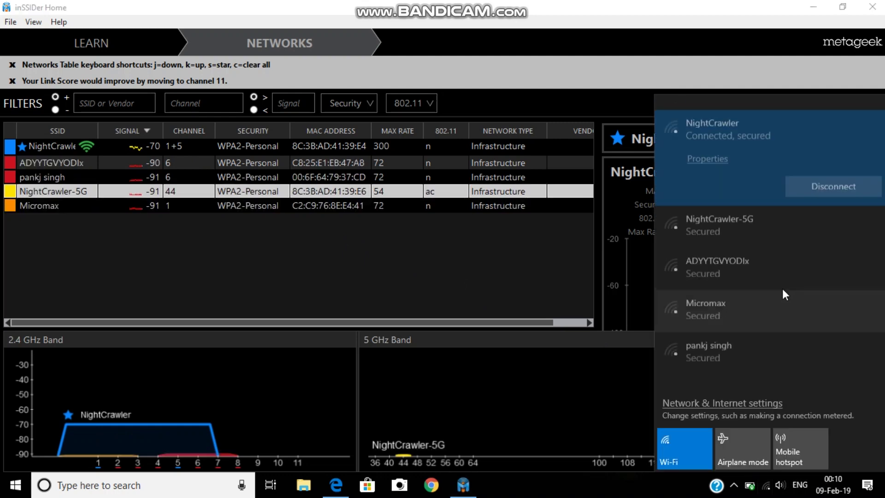
{"action": "left_click", "coordinate": [752, 214]}
{"action": "left_click", "coordinate": [800, 219]}
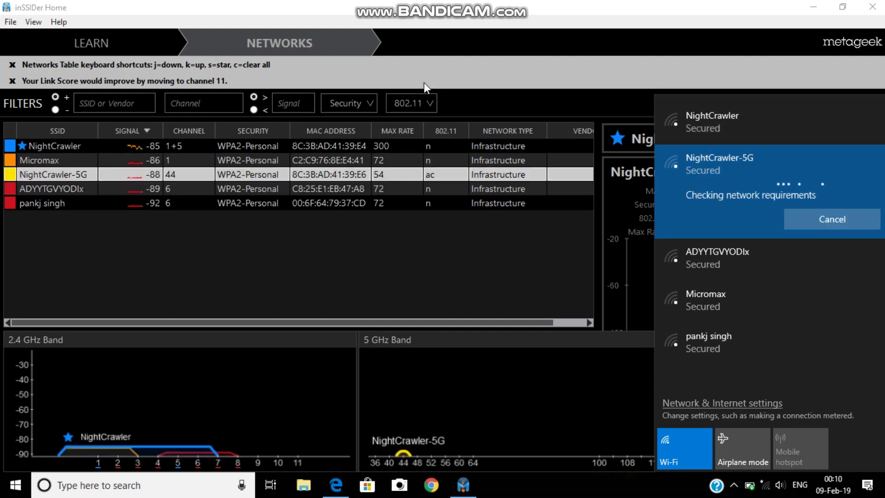
{"action": "left_click", "coordinate": [448, 14]}
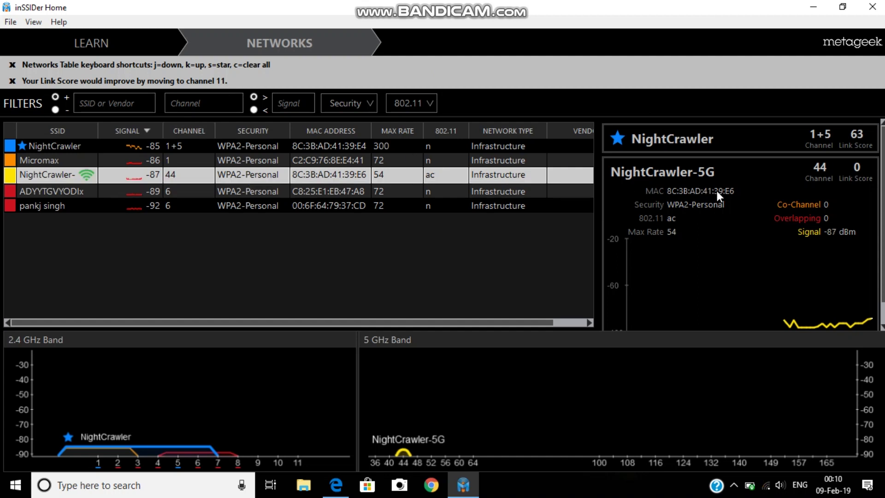
{"action": "left_click", "coordinate": [789, 144]}
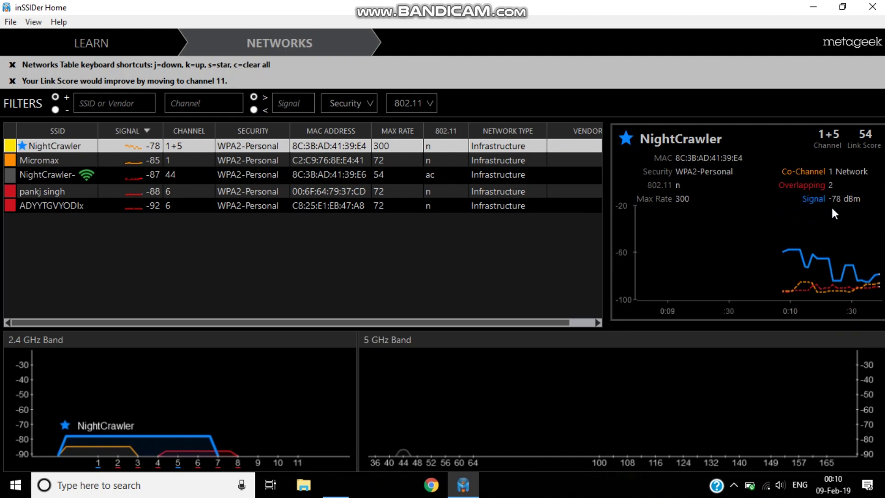
{"action": "left_click", "coordinate": [819, 5]}
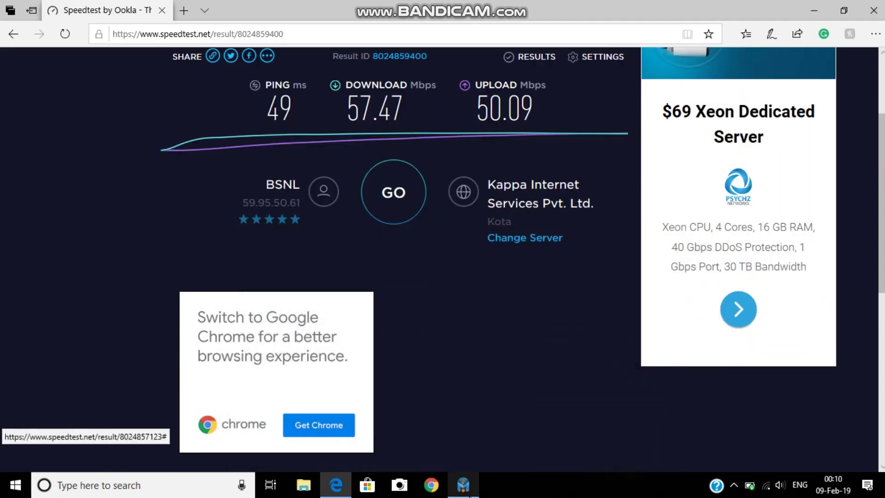
Close inSSIDer and run Speedtest over NightCrawler-5G: 48 ms ping, 15.63 Mbps down.
{"action": "left_click", "coordinate": [463, 485]}
{"action": "left_click", "coordinate": [874, 10]}
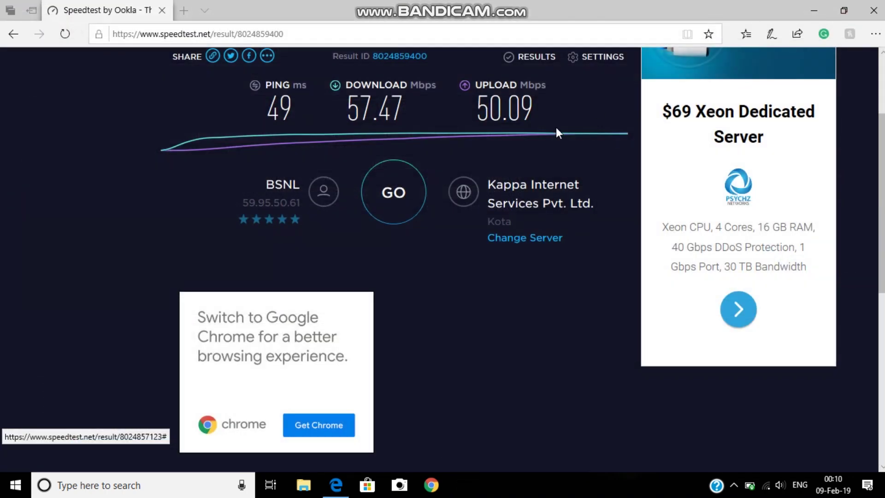
{"action": "left_click", "coordinate": [398, 186]}
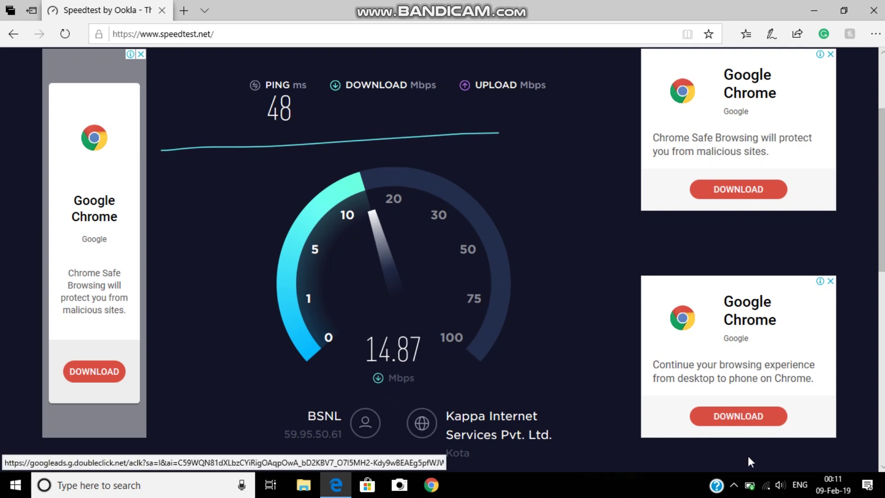
{"action": "left_click", "coordinate": [766, 484]}
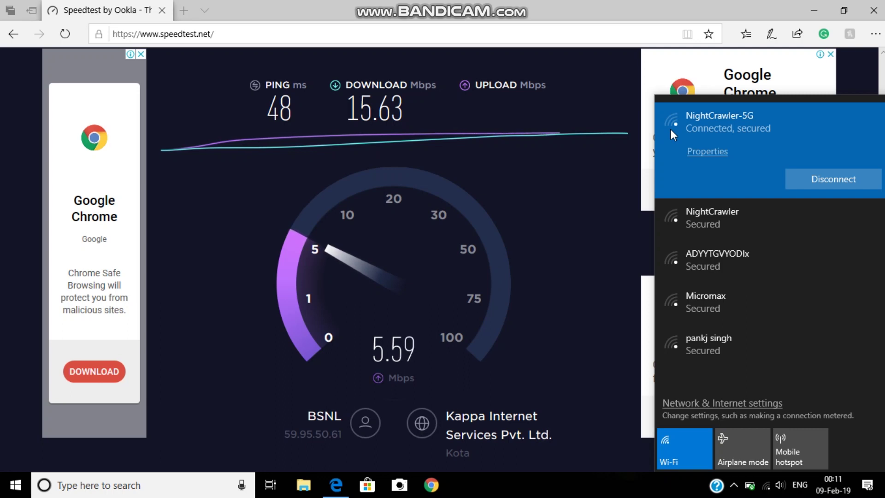
Join the 2.4 GHz NightCrawler network and rerun Speedtest: 42 ms ping, 37.30 Mbps down, 34.20 Mbps up.
{"action": "left_click", "coordinate": [693, 203]}
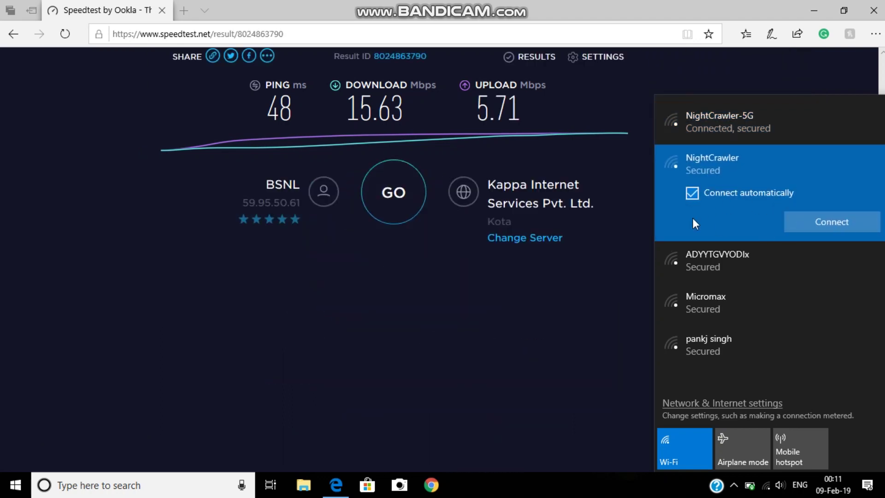
{"action": "left_click", "coordinate": [814, 217]}
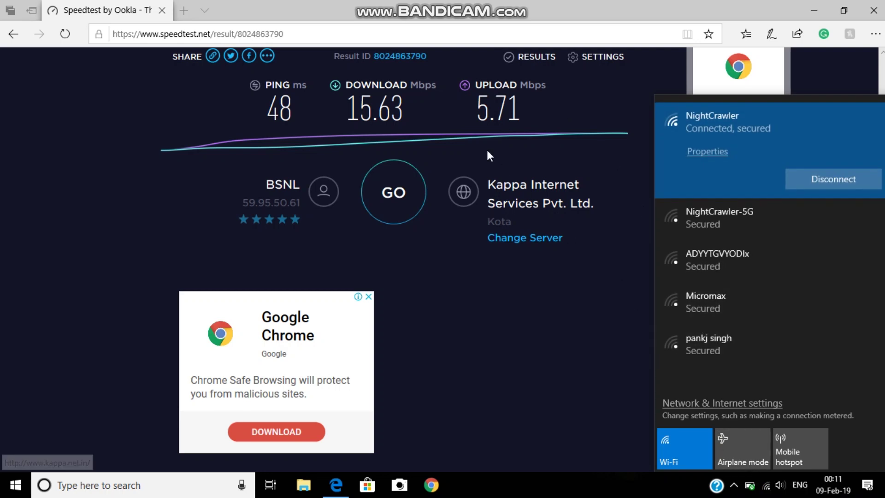
{"action": "left_click", "coordinate": [391, 182]}
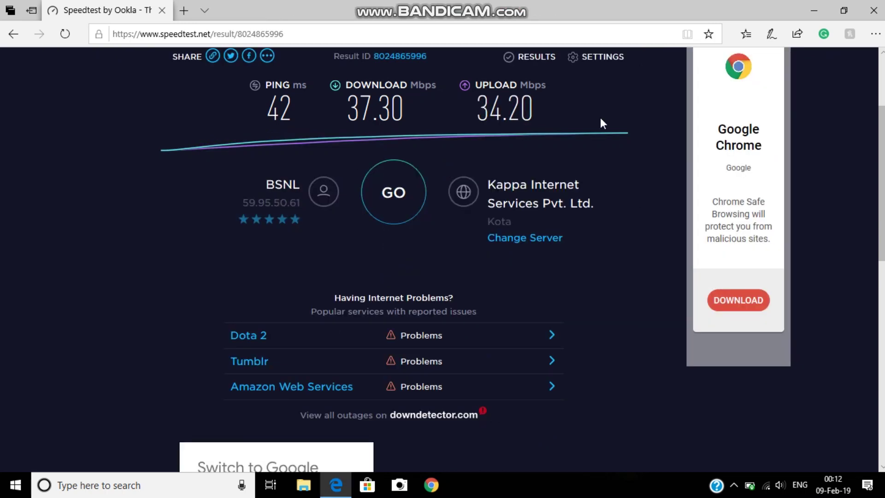
{"action": "scroll", "coordinate": [434, 81], "scroll_direction": "up", "scroll_amount": 3}
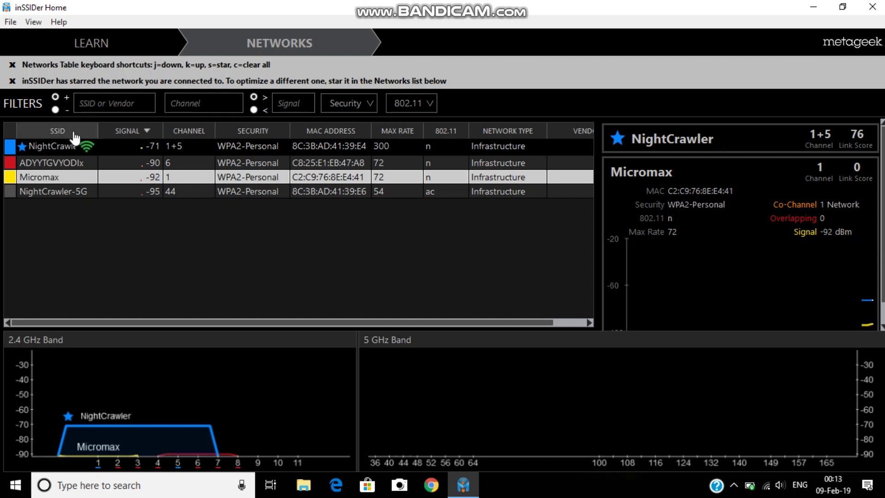
View NightCrawler-5G's signal details in inSSIDer, then return to NightCrawler, now at -70 dBm with Link Score 70.
{"action": "left_click", "coordinate": [70, 152]}
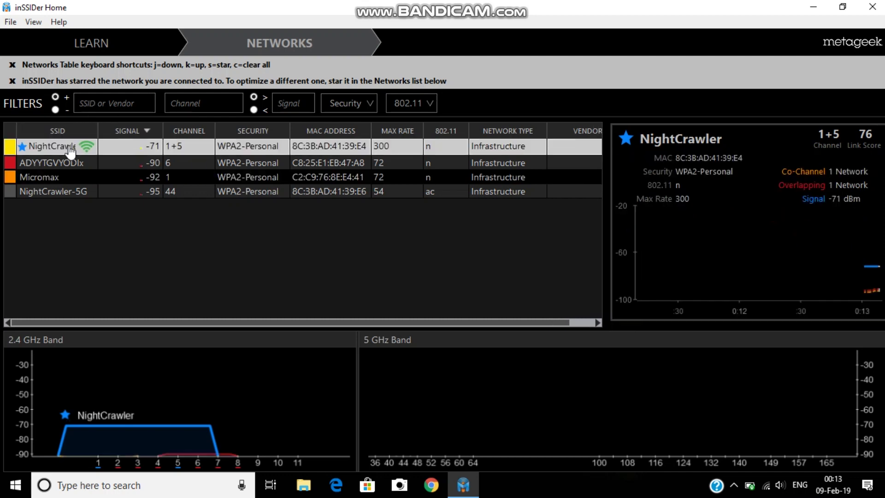
{"action": "left_click", "coordinate": [70, 193]}
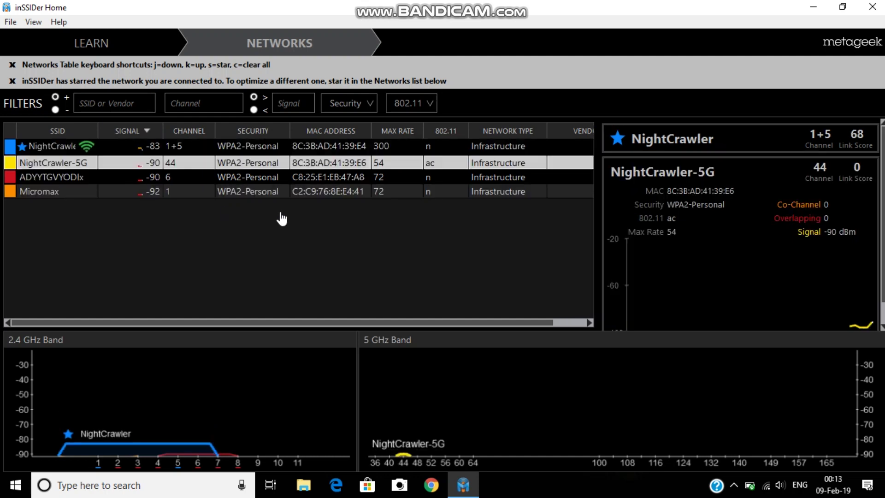
{"action": "left_click", "coordinate": [685, 139]}
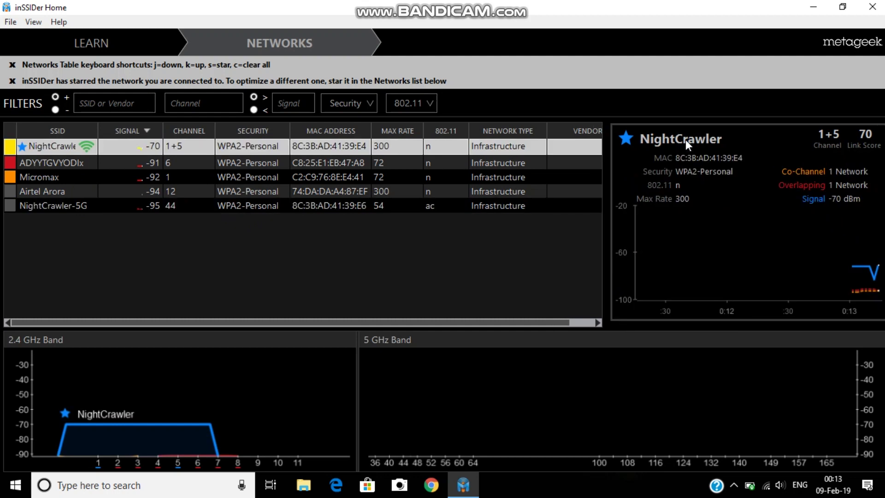